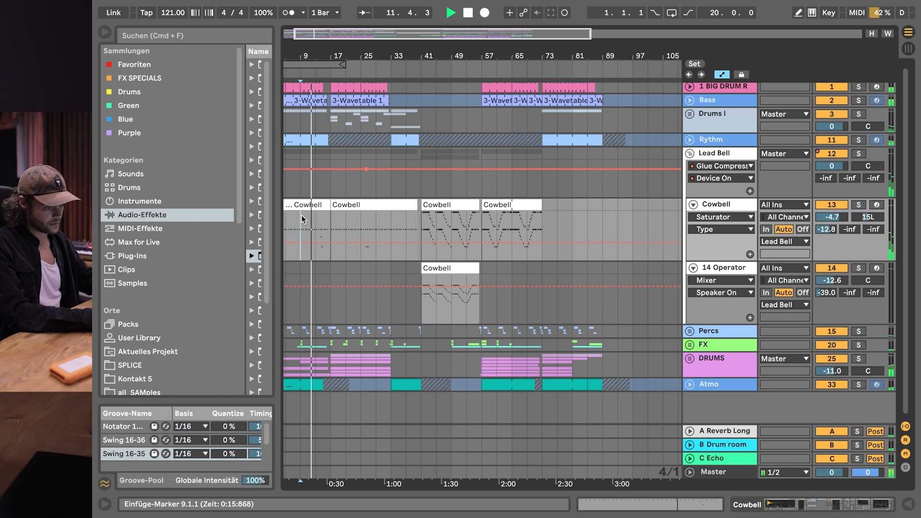
Survey the arrangement and play it from bar 37 through the Cowbell break into the section at bar 57.
drag(320, 58, 322, 192)
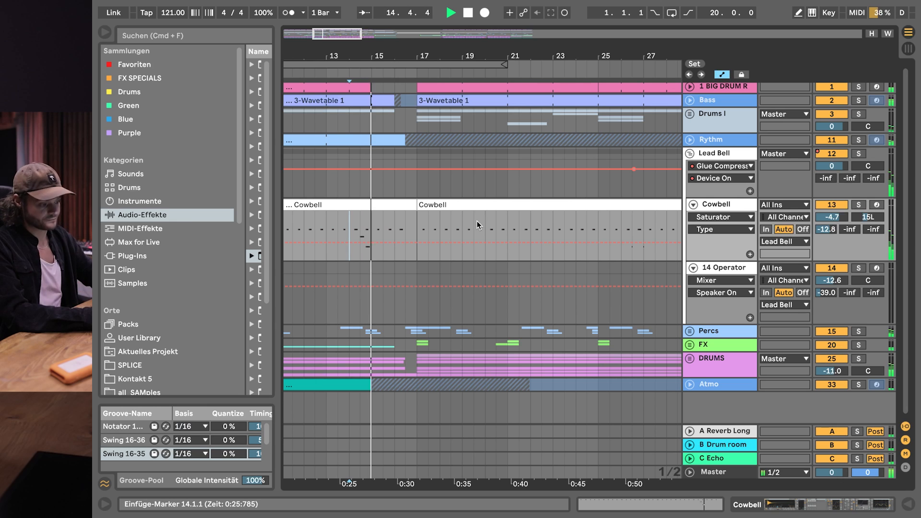
drag(407, 57, 408, 10)
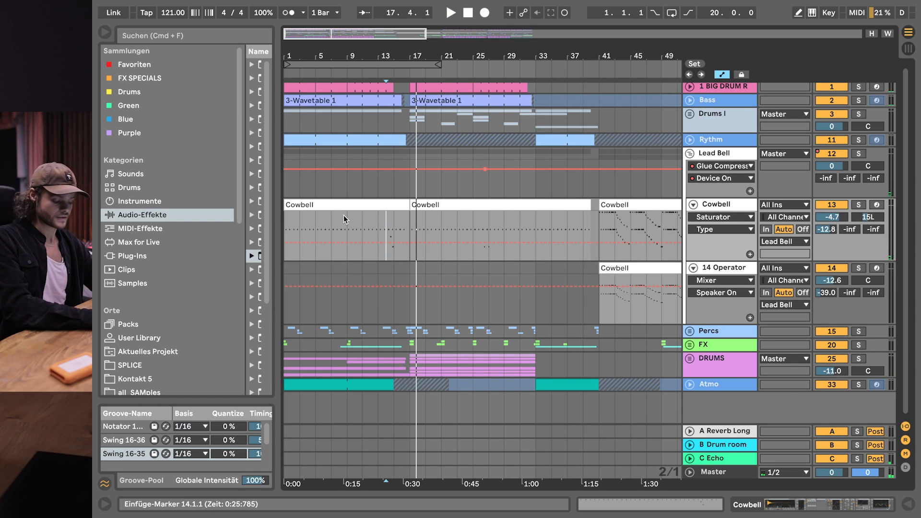
scroll(434, 230, right, 5)
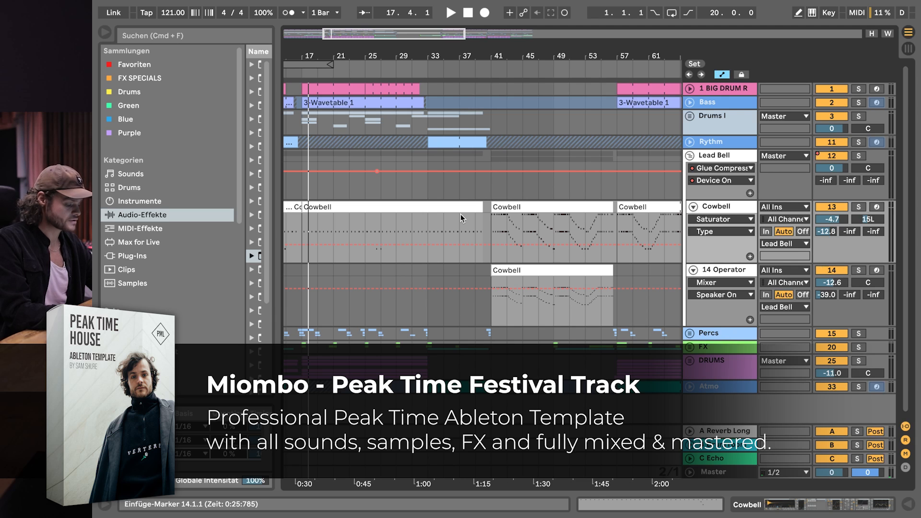
click(460, 218)
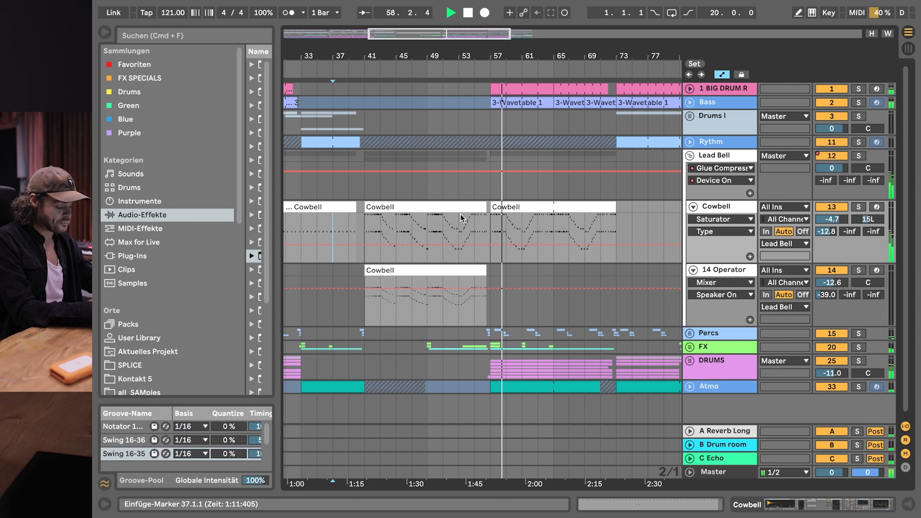
key(space)
Open the Cowbell clip at bar 41 in the note editor and examine its MIDI notes at a larger size.
double_click(461, 208)
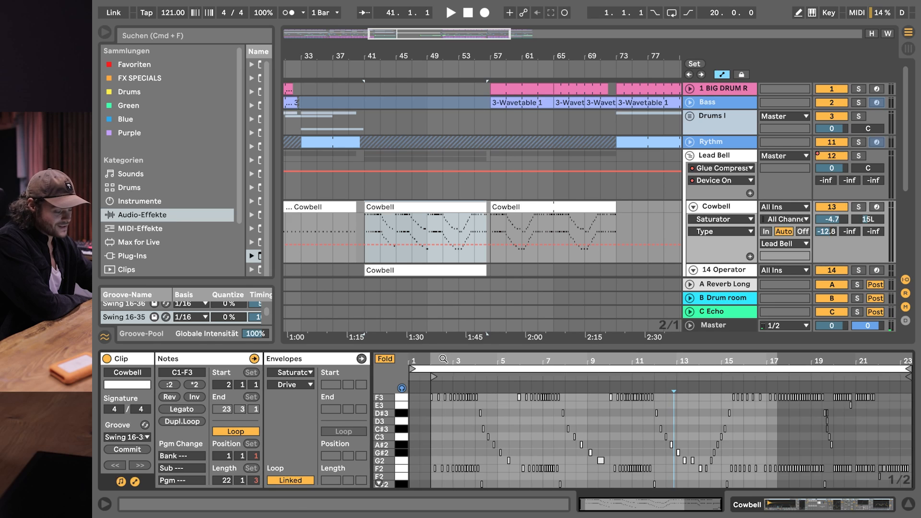
scroll(472, 177, down, 3)
drag(515, 345, 510, 257)
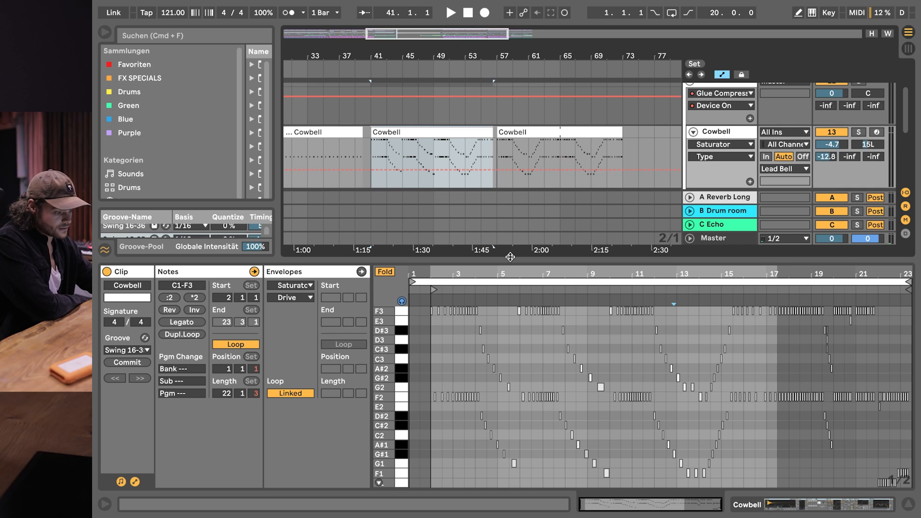
drag(447, 271, 449, 331)
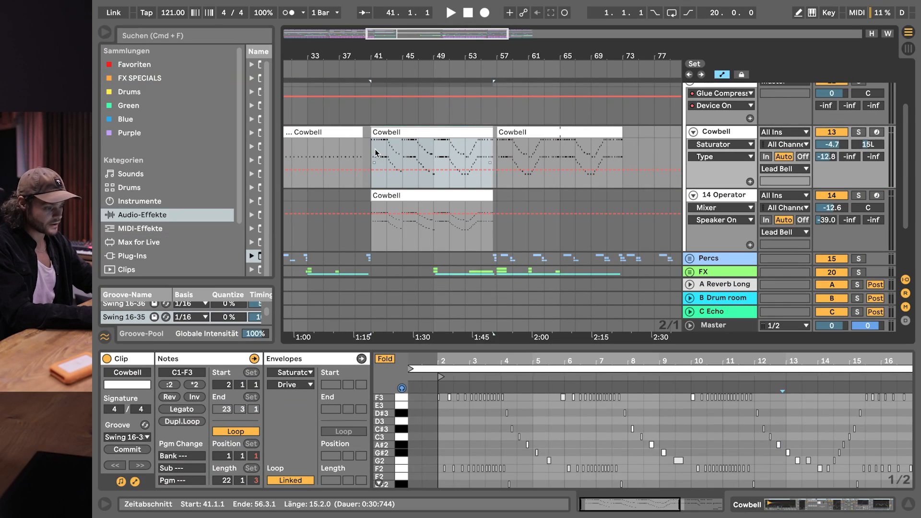
Play the Cowbell clip from bar 41 with the metronome on, stop playback, and turn the metronome off.
click(376, 153)
click(290, 13)
key(space)
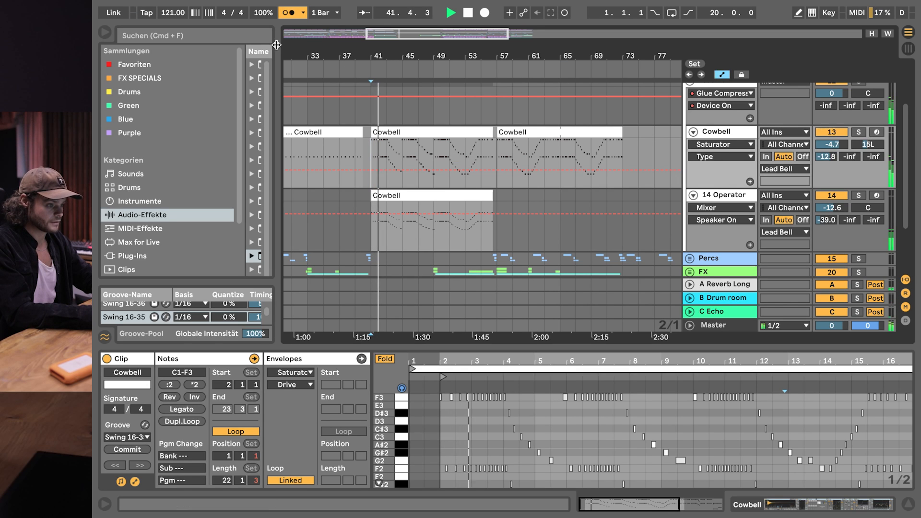
key(space)
click(291, 13)
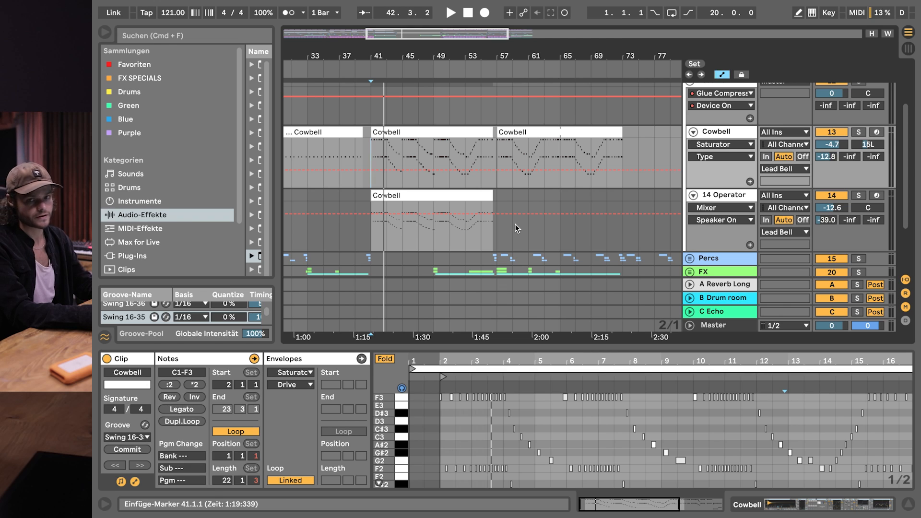
Listen to the Cowbell melody from bar 51 and the transition from bar 55 into bar 57.
click(451, 158)
key(space)
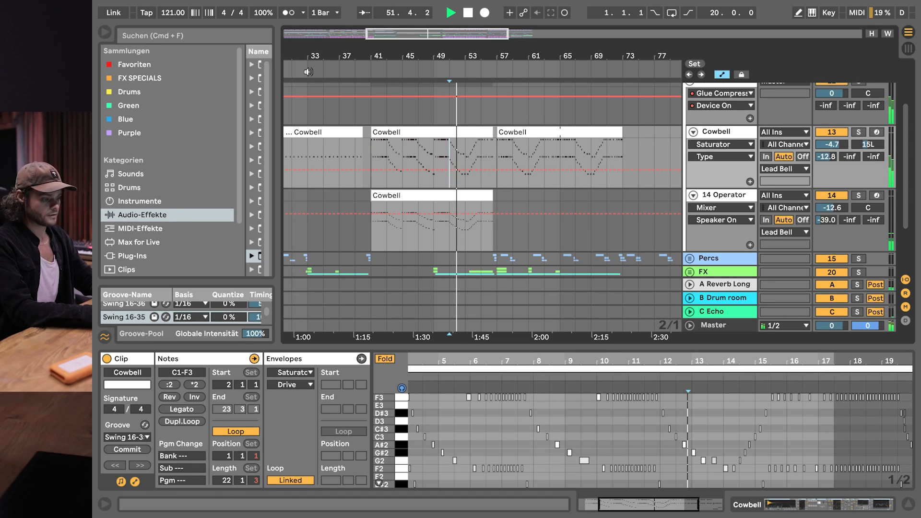
key(space)
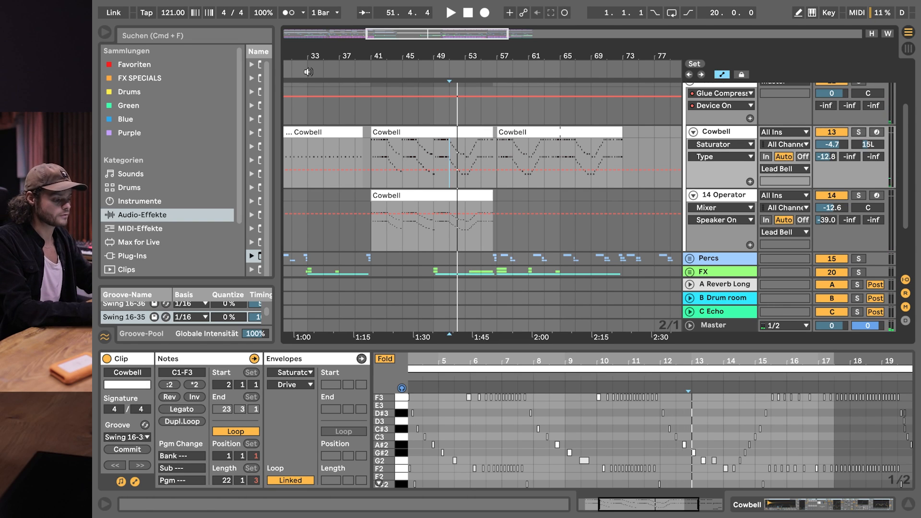
drag(503, 57, 474, 114)
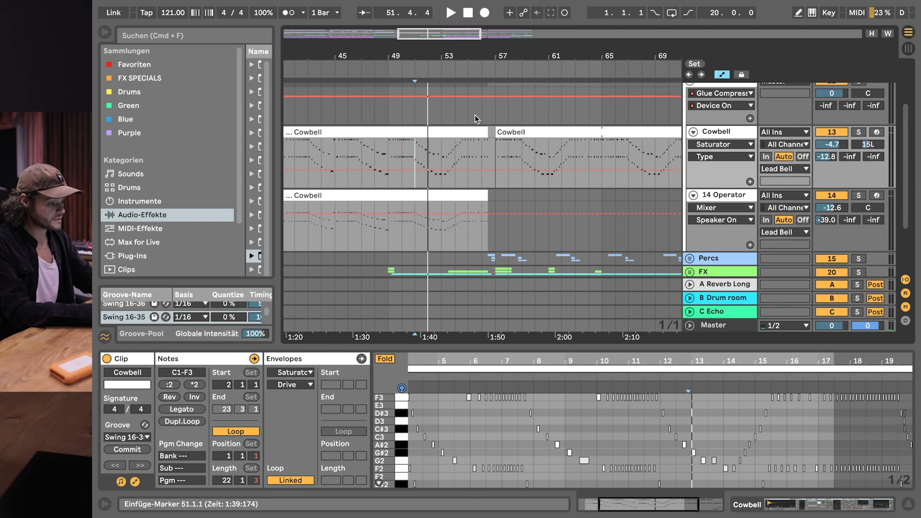
click(474, 113)
key(space)
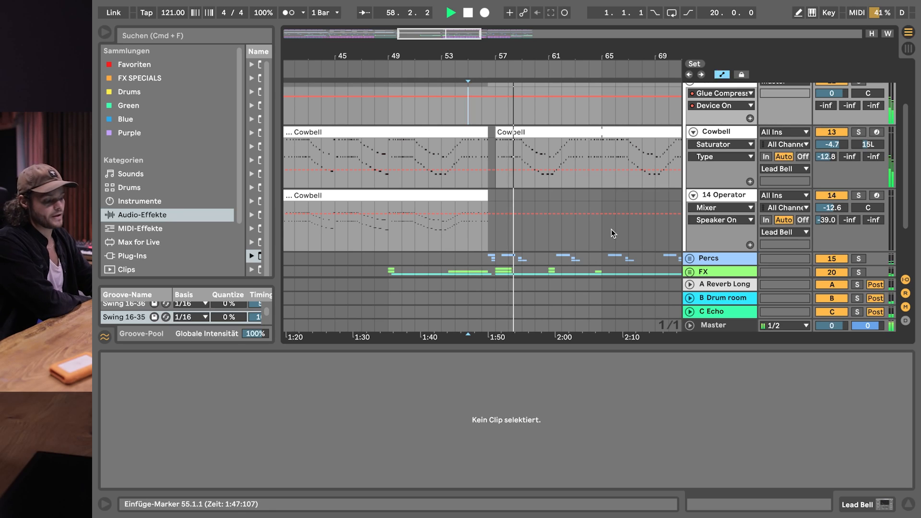
key(space)
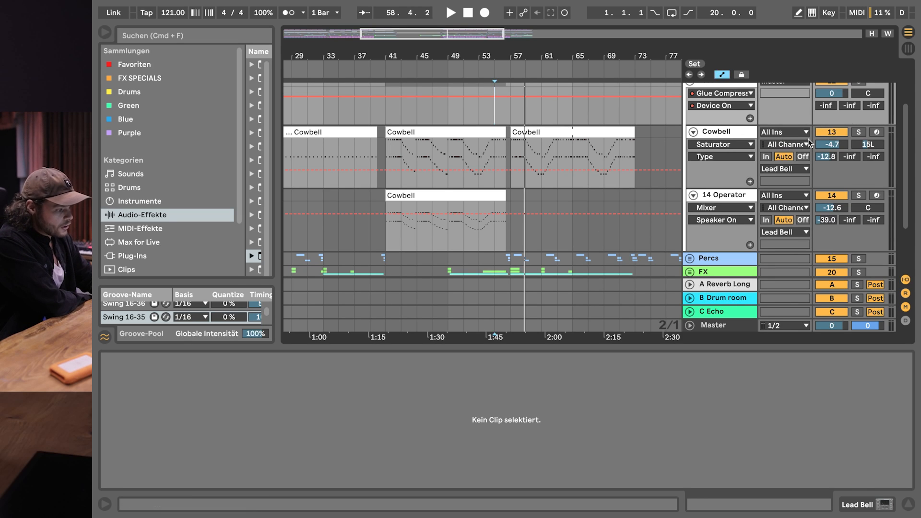
Solo the Cowbell track and play its clip from bar 41.
click(857, 132)
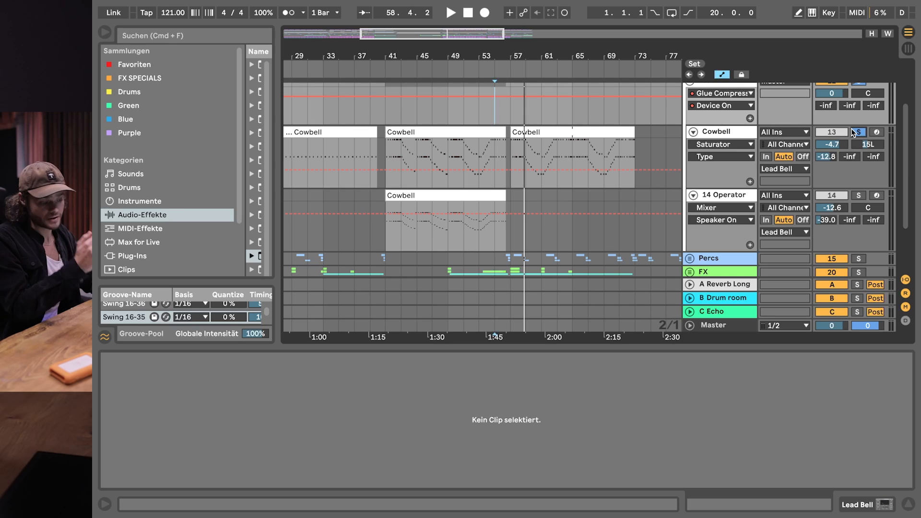
click(389, 149)
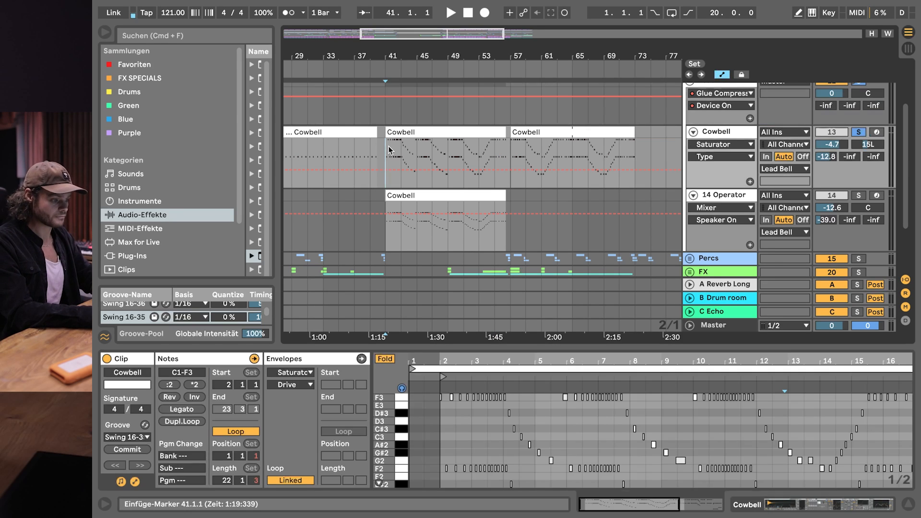
key(space)
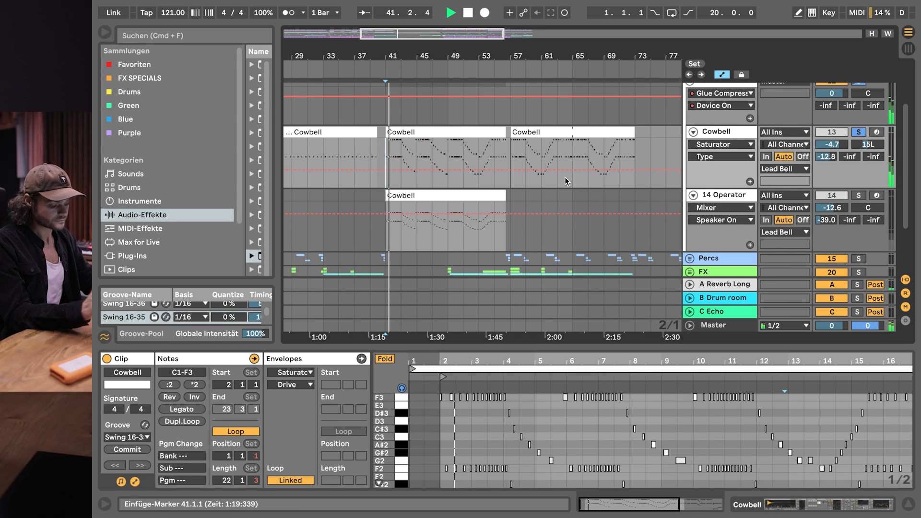
key(space)
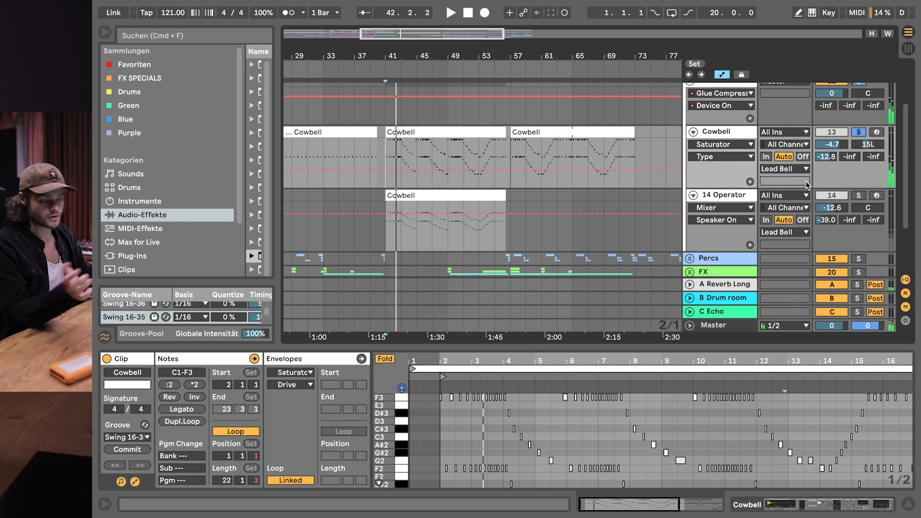
Solo the 14 Operator track, display its devices, take Cowbell out of solo, and play the Operator layer alone.
click(859, 196)
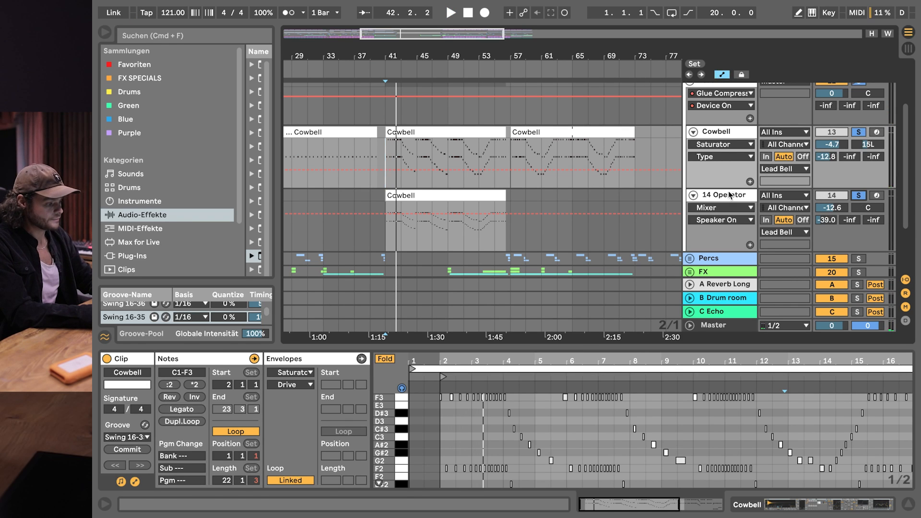
click(729, 192)
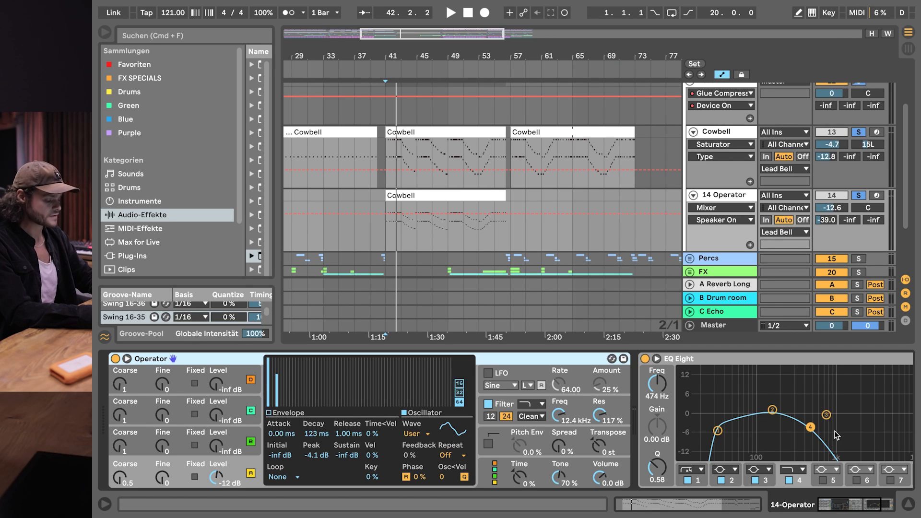
click(859, 132)
key(space)
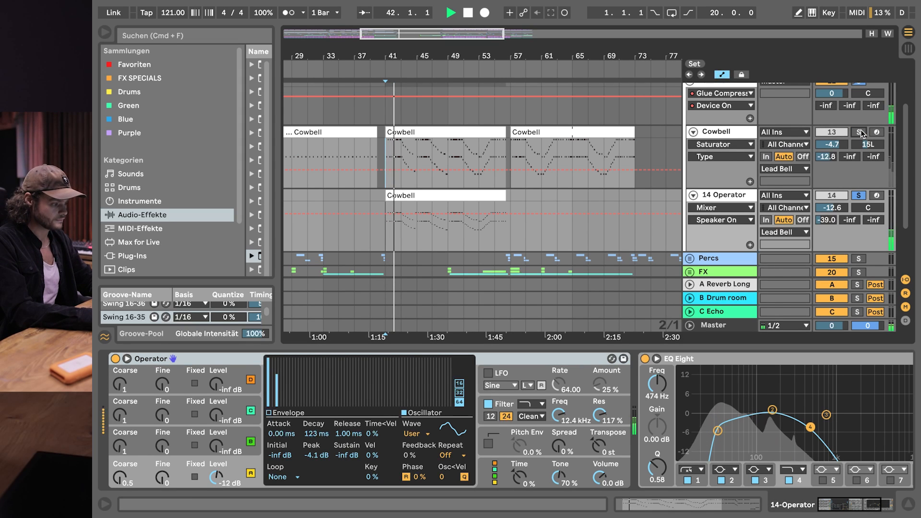
key(space)
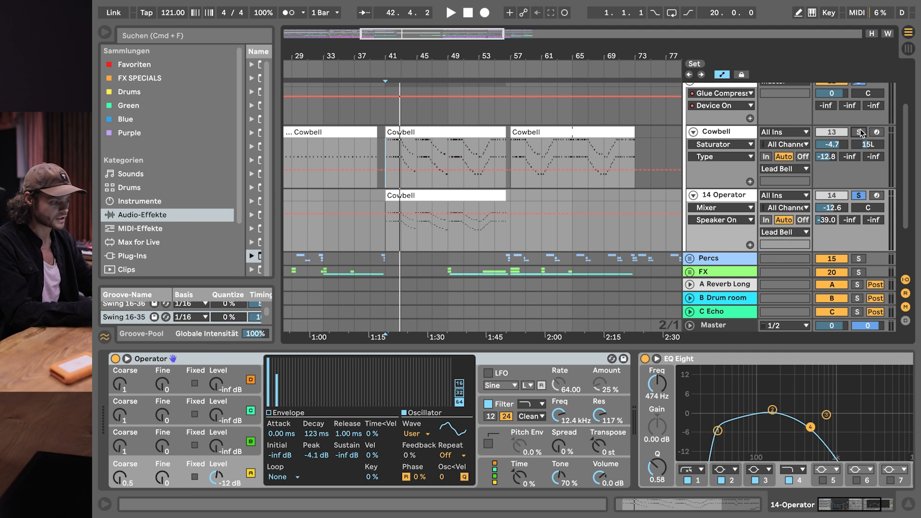
Solo the Cowbell track again and play it together with the Operator layer.
click(859, 132)
key(space)
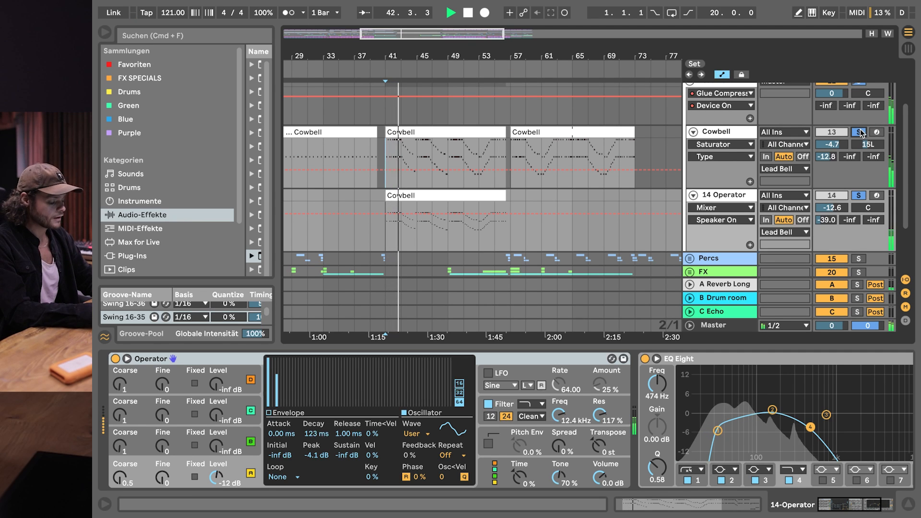
key(space)
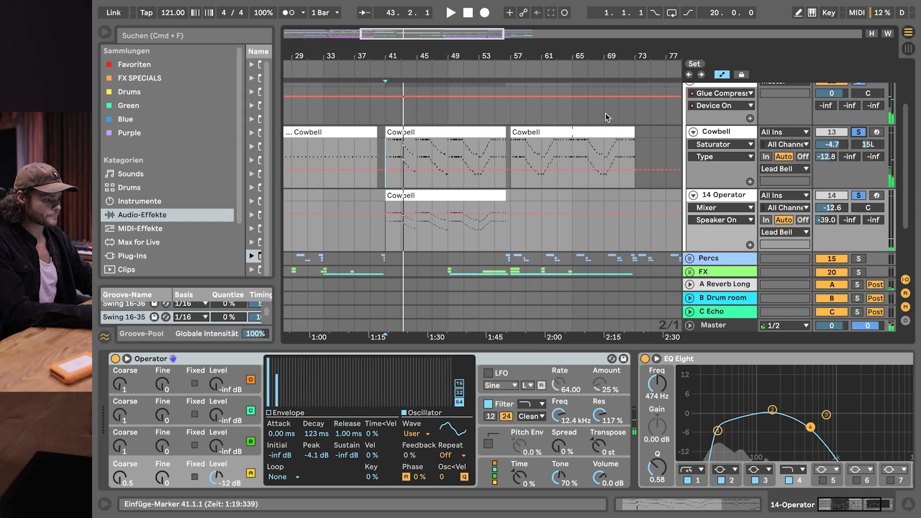
Show the Cowbell track's device chain and duplicate the track with its clips.
click(732, 137)
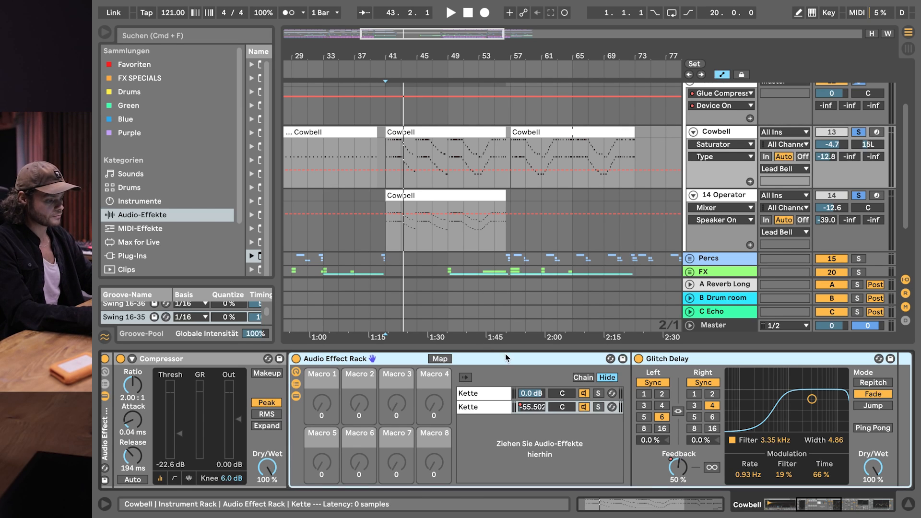
click(714, 137)
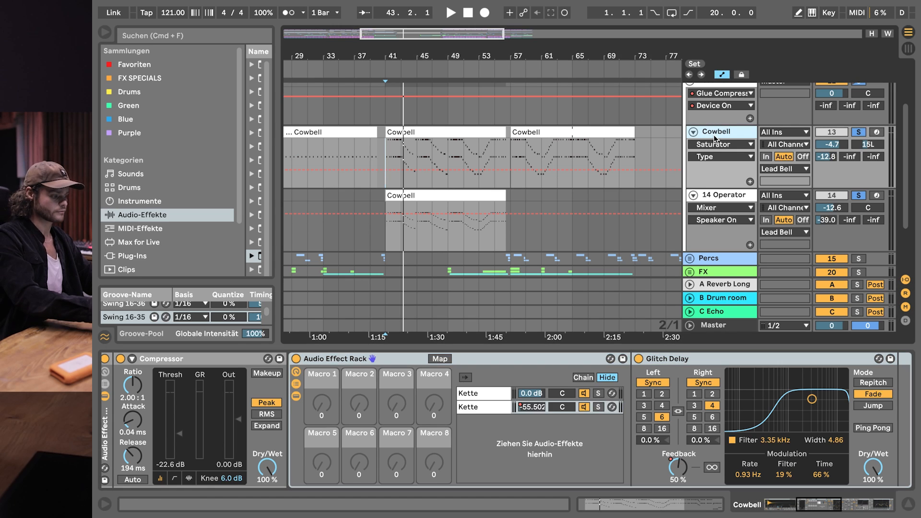
key(super+d)
Add the Glitch Delay preset from Delay's Modulated Delay folder to the end of the duplicated Cowbell track's effect chain.
drag(277, 131, 389, 131)
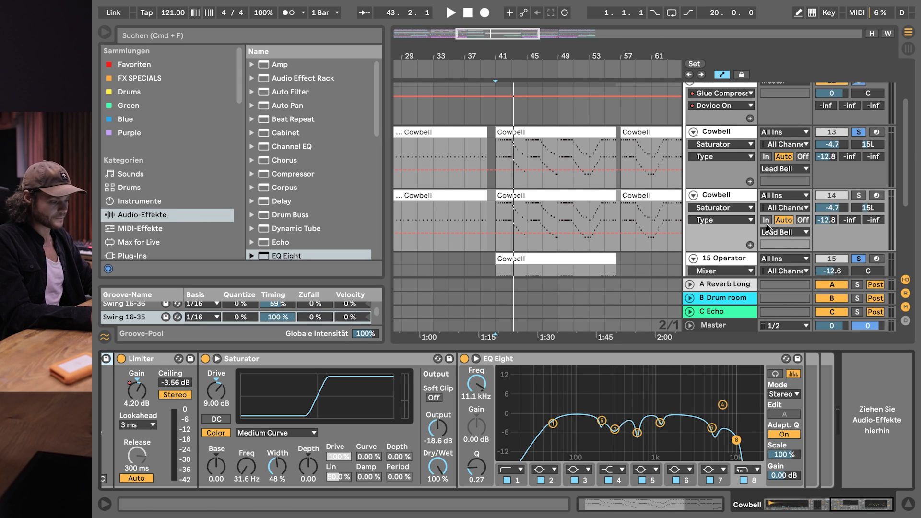
click(252, 202)
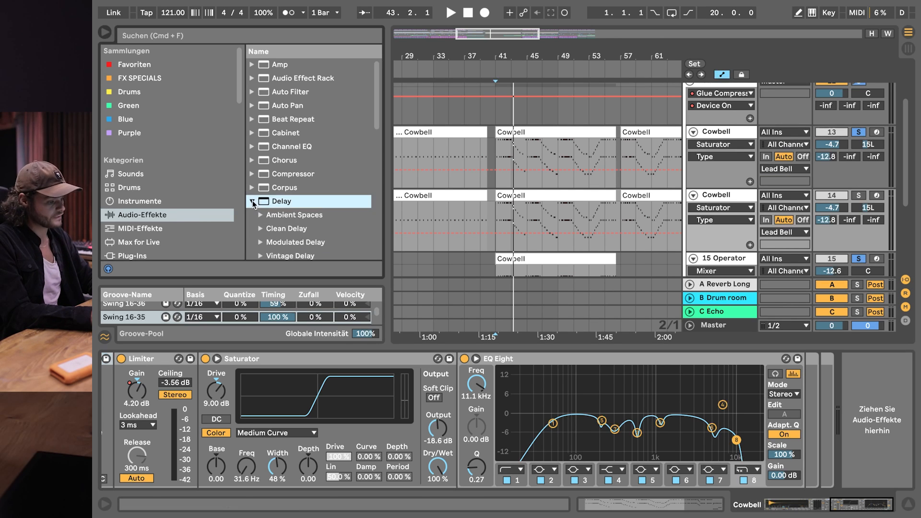
scroll(255, 191, down, 3)
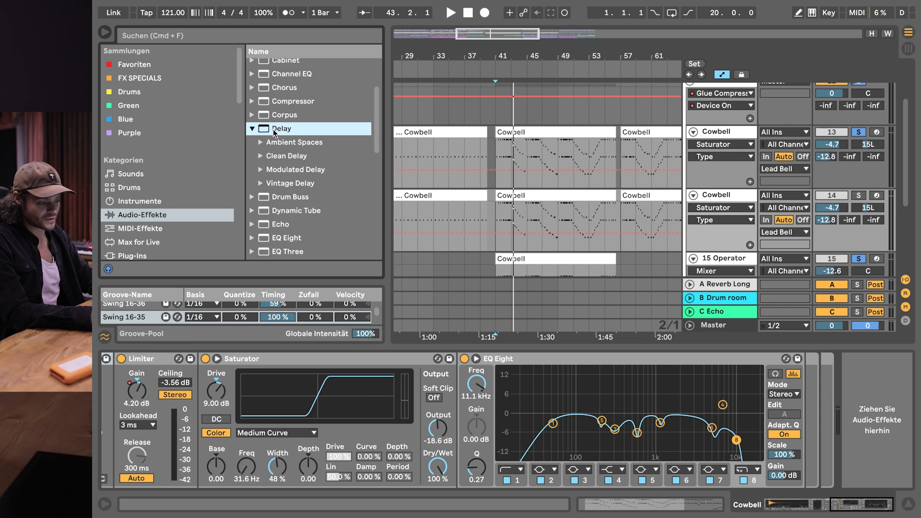
click(267, 169)
scroll(268, 173, down, 3)
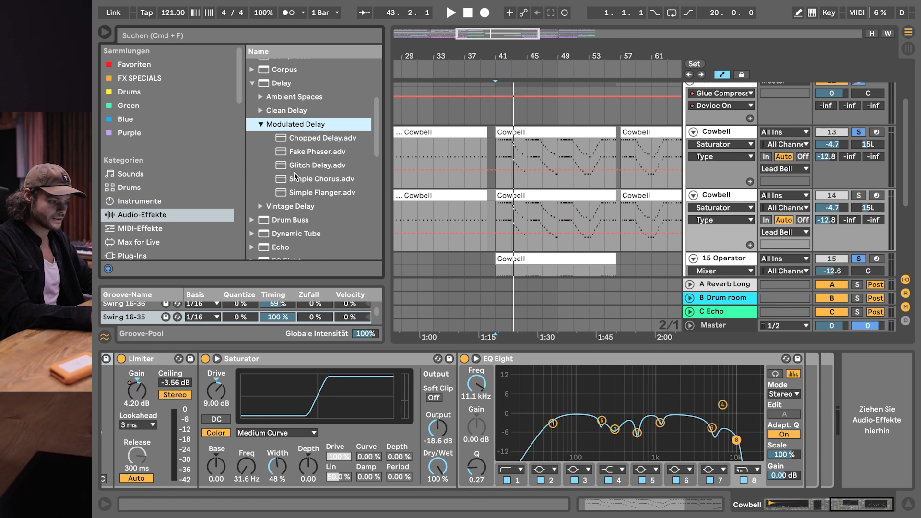
double_click(326, 165)
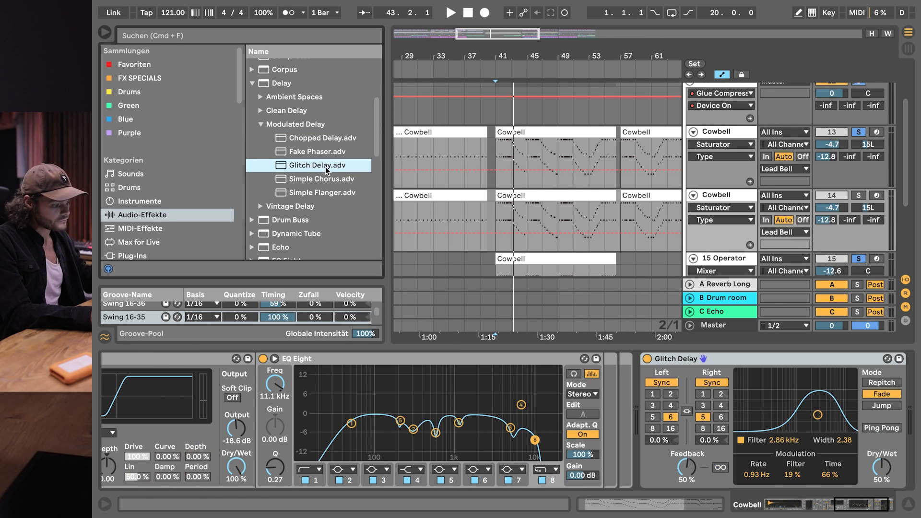
Group the Glitch Delay into an Audio Effect Rack and show the rack's chain list.
click(730, 362)
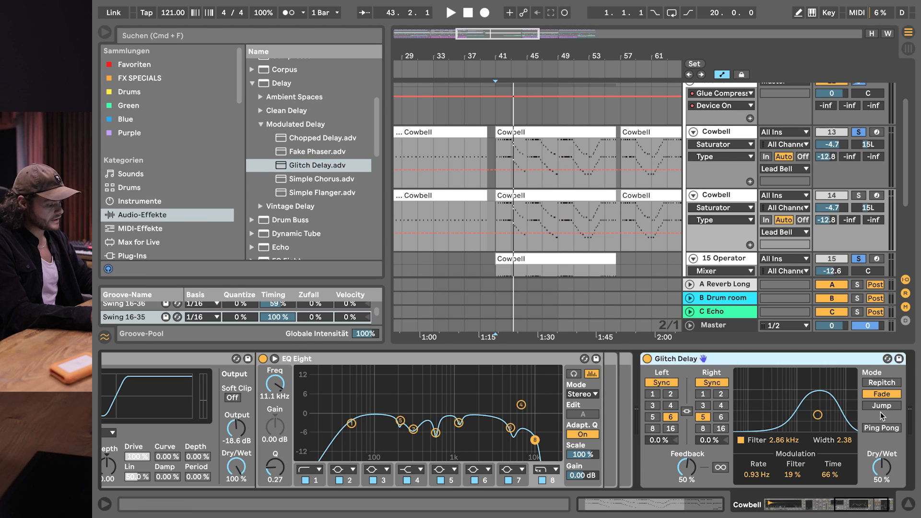
scroll(882, 415, right, 2)
scroll(881, 415, left, 5)
scroll(882, 415, right, 6)
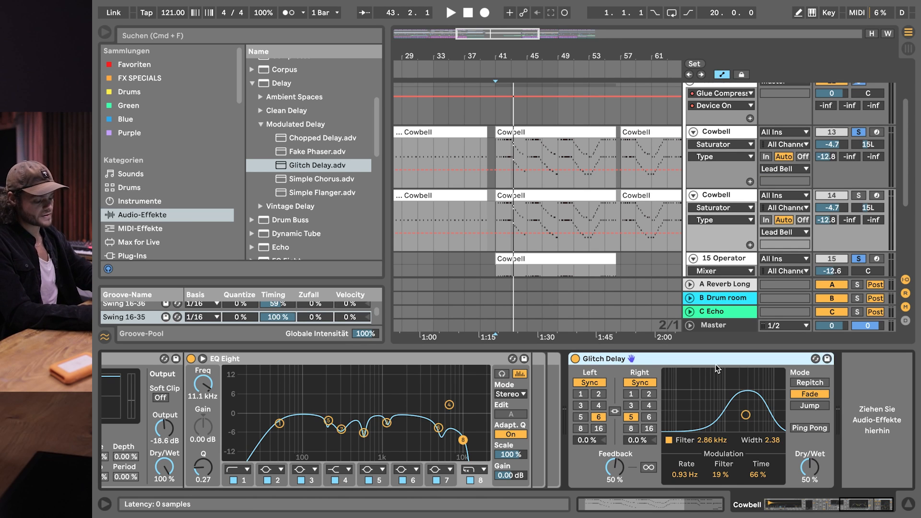
key(super+g)
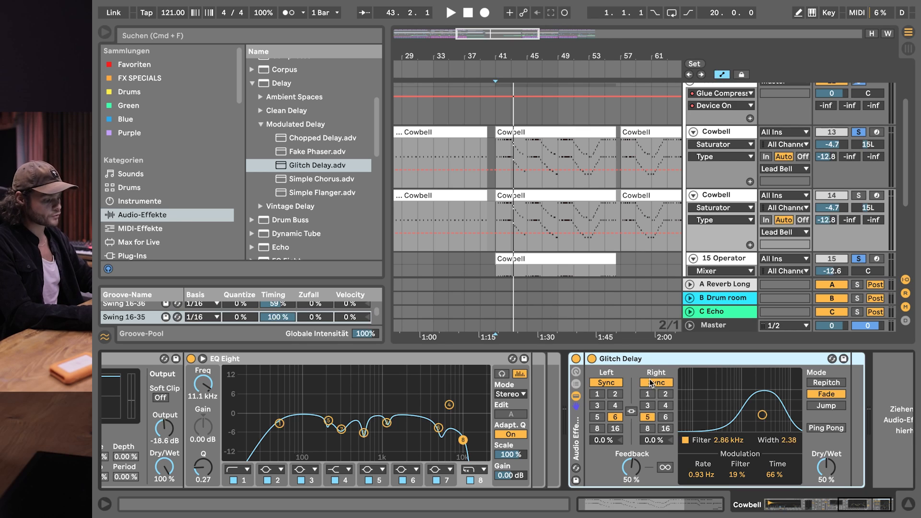
click(577, 385)
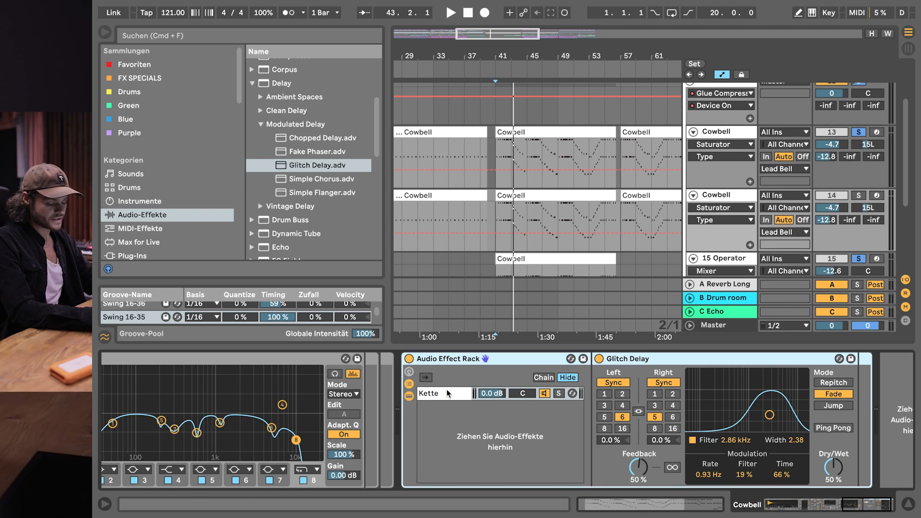
Duplicate the rack's chain and set the Glitch Delay's Dry/Wet to 29% in one chain and 100% in the other.
click(447, 393)
key(super+d)
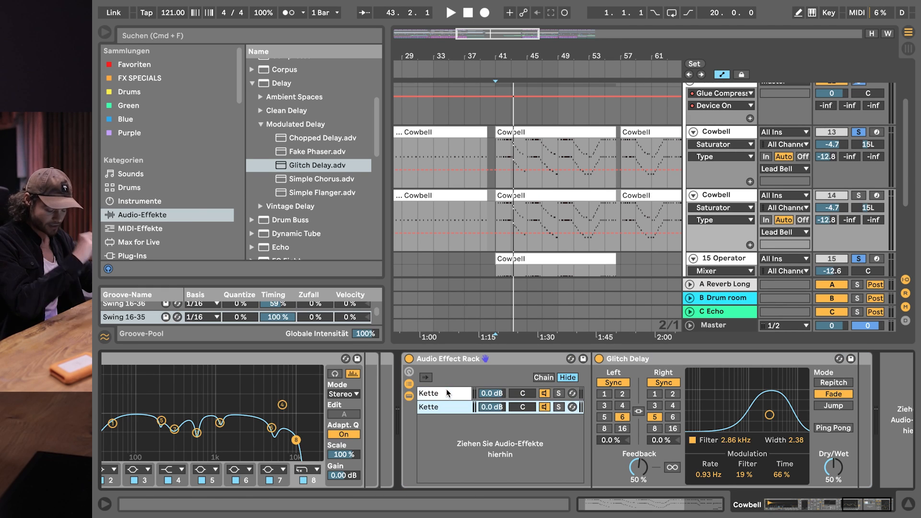
drag(845, 481, 845, 494)
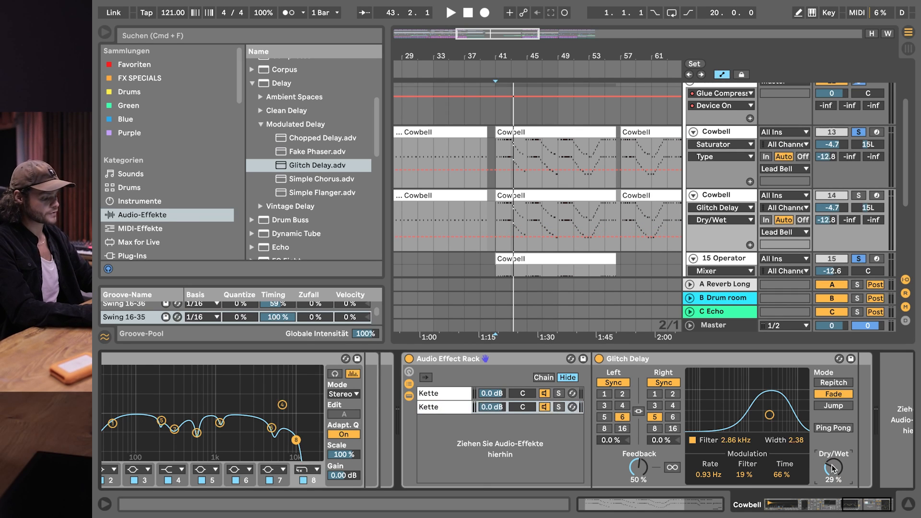
click(444, 396)
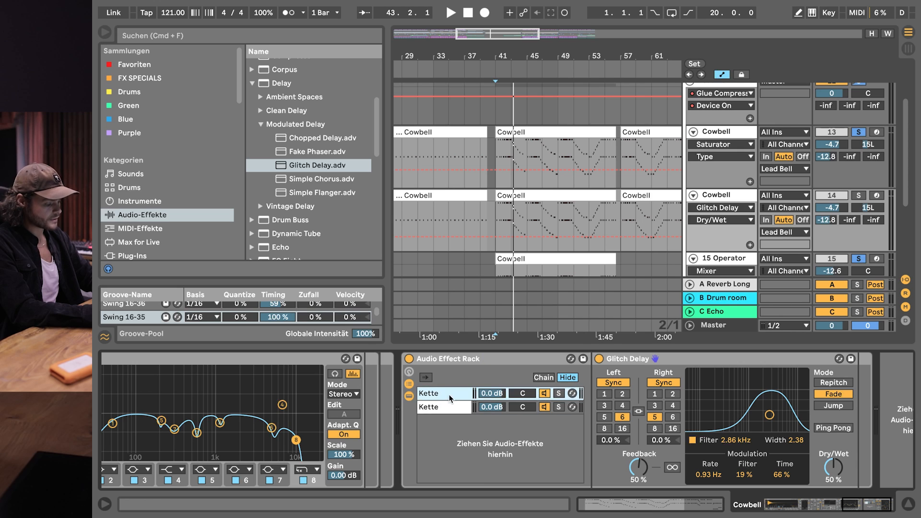
double_click(834, 467)
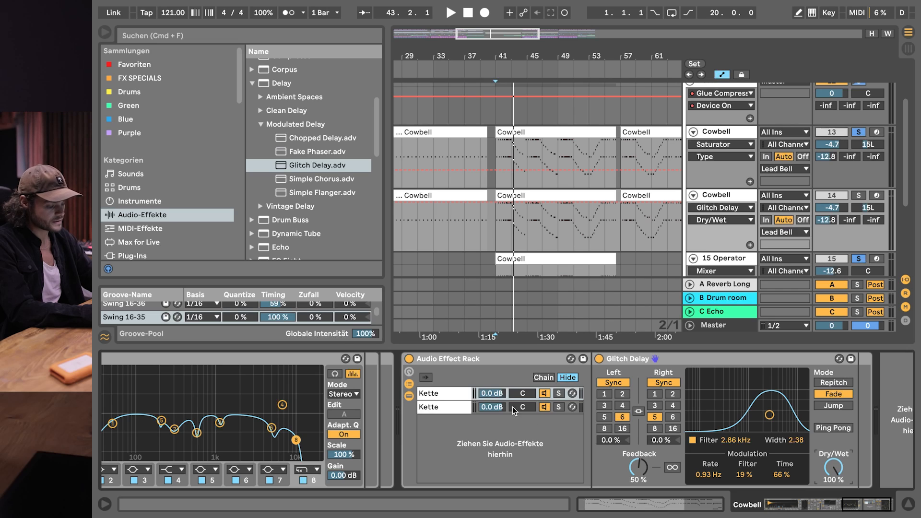
mouse_move(498, 396)
mouse_down()
mouse_move(498, 420)
mouse_move(499, 407)
mouse_up()
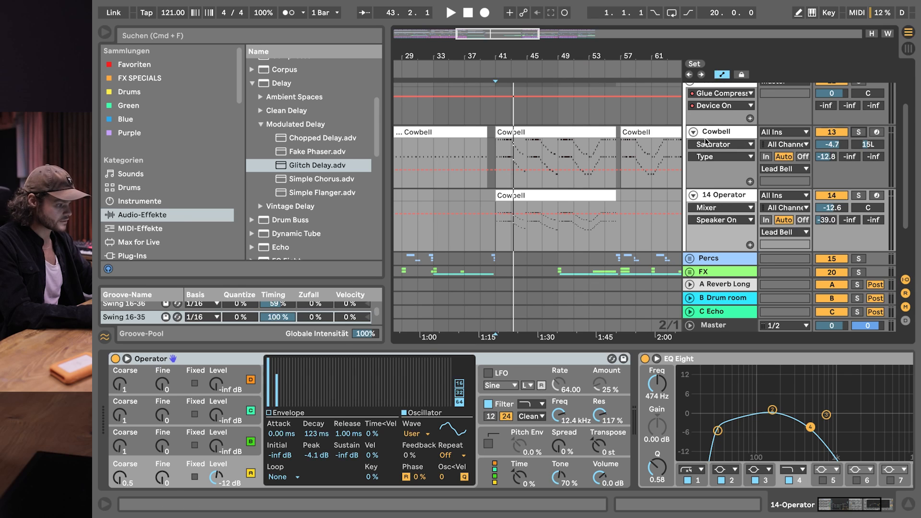
Show the original Cowbell track's second rack chain and its Chain Volume automation, and play it from bar 49.
click(723, 131)
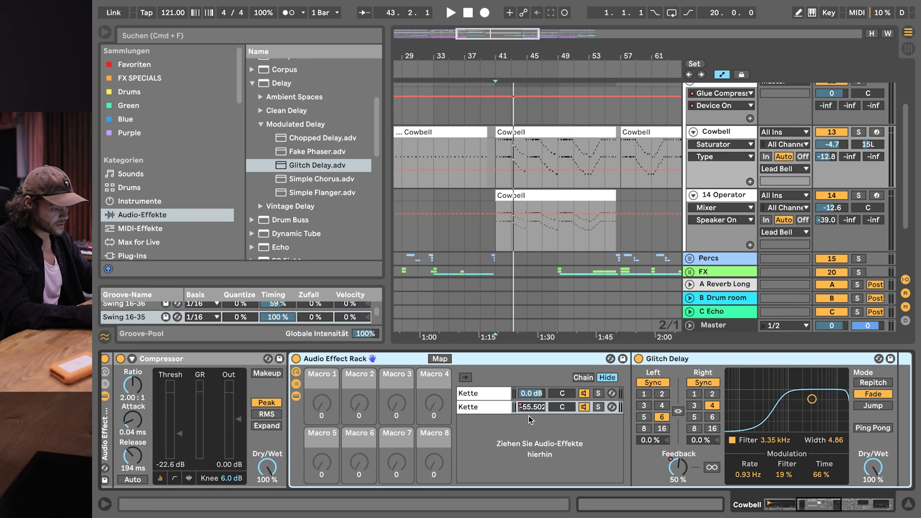
click(532, 407)
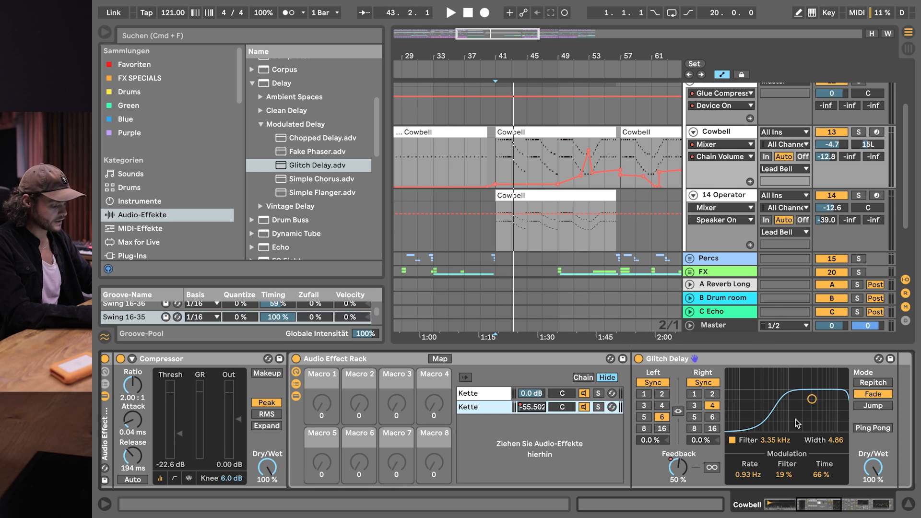
click(564, 162)
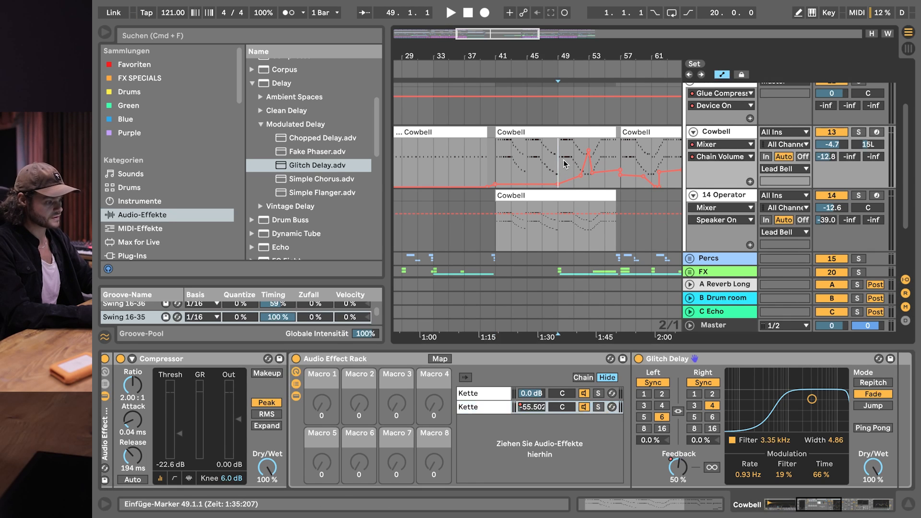
key(space)
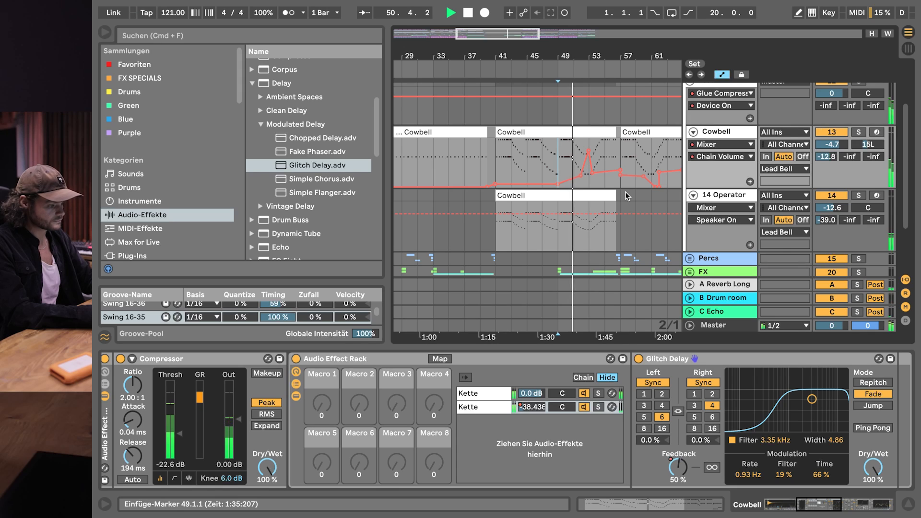
key(space)
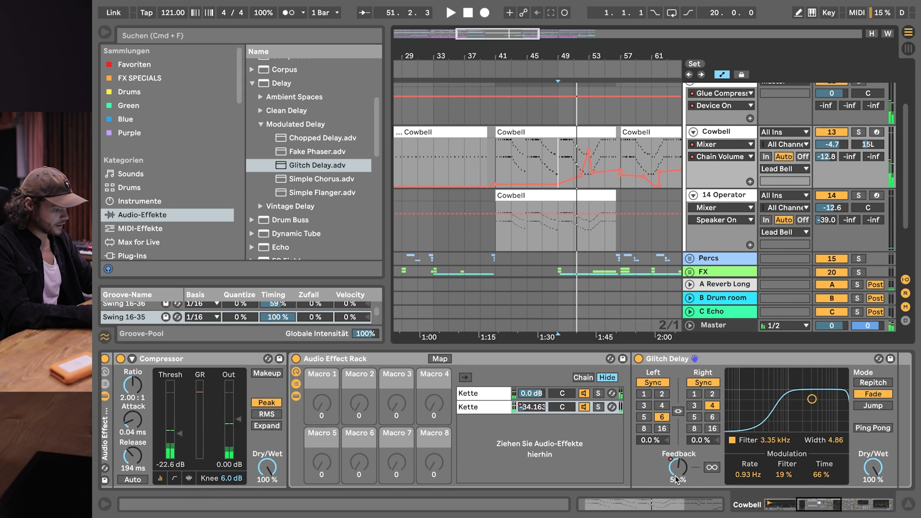
Show the Feedback automation of the second chain's Glitch Delay and the Dry/Wet automation of the first chain's.
click(675, 475)
drag(629, 47, 461, 52)
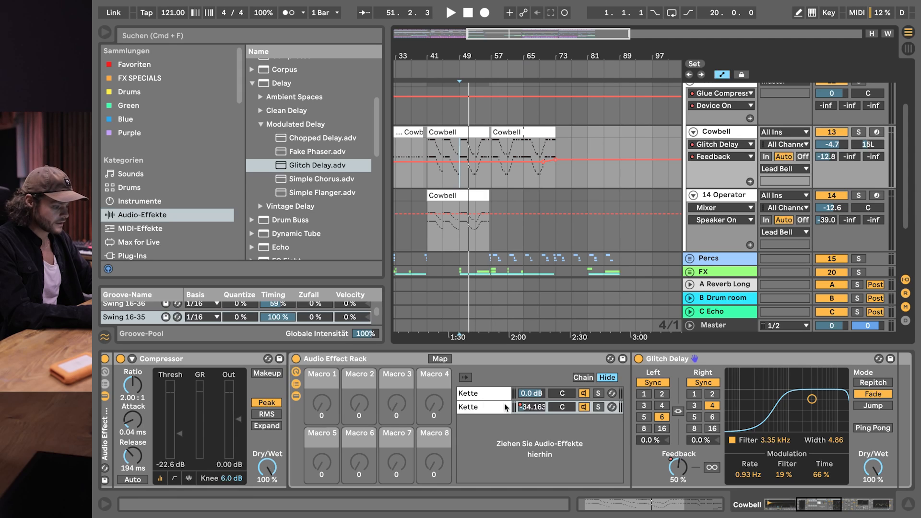
click(482, 398)
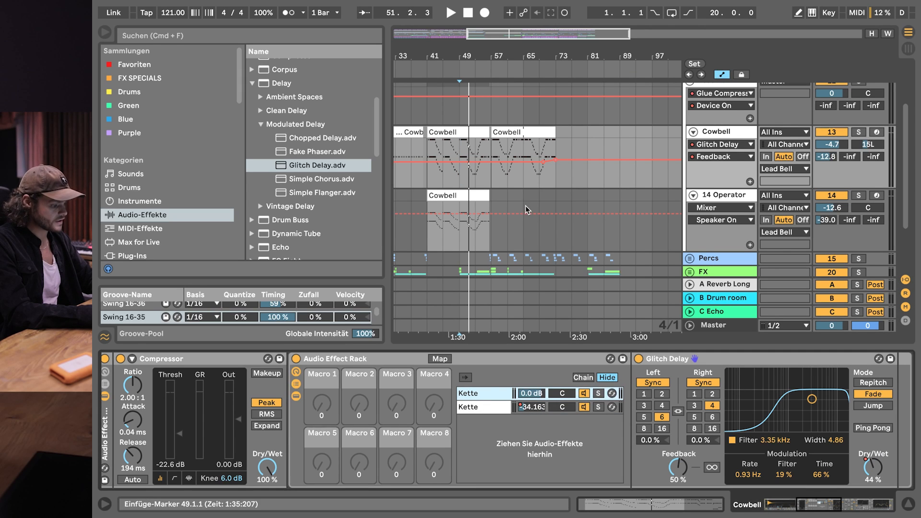
drag(871, 468, 872, 475)
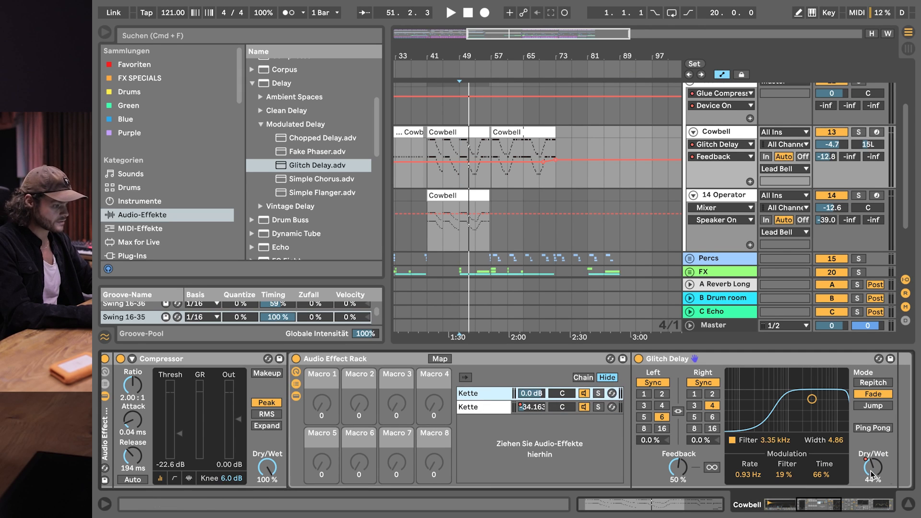
Play the Cowbell track's Glitch Delay Dry/Wet automation from bar 51, then stop playback.
key(space)
drag(475, 51, 475, 76)
click(456, 152)
key(space)
key(space)
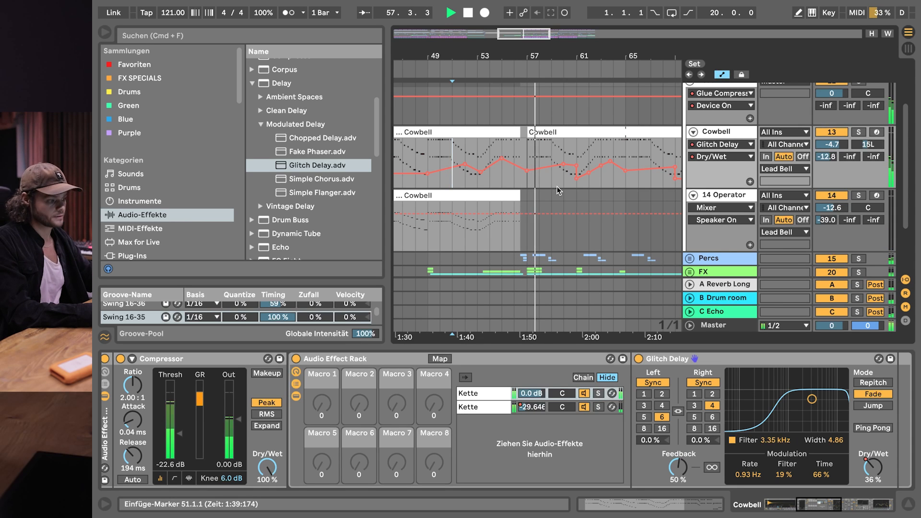
key(space)
drag(518, 53, 518, 30)
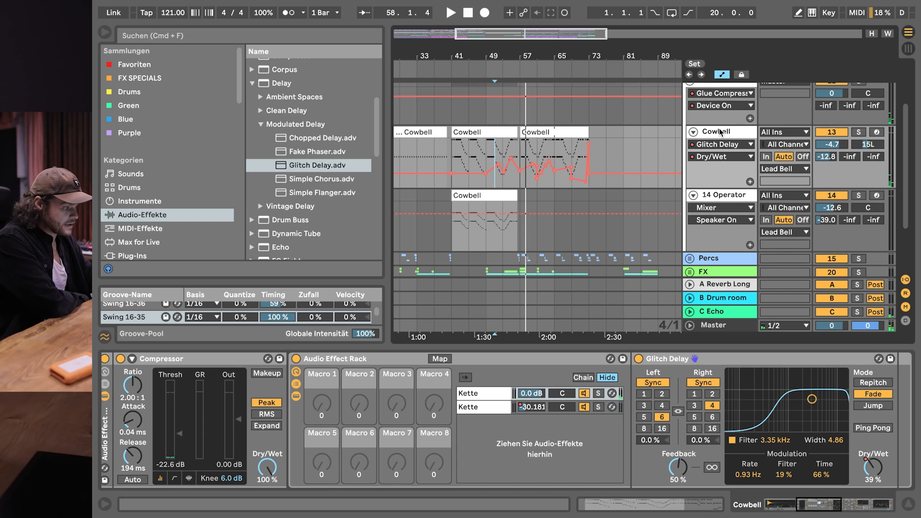
Examine the Cowbell track's devices from the sampler and Compressor through the Glitch Delay rack, Utility and Limiter to the Saturator.
scroll(421, 408, right, 5)
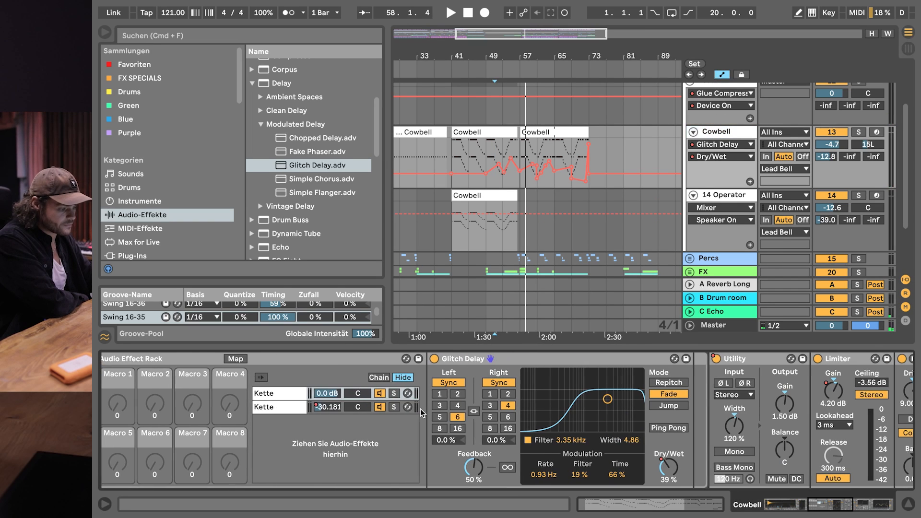
scroll(420, 409, left, 8)
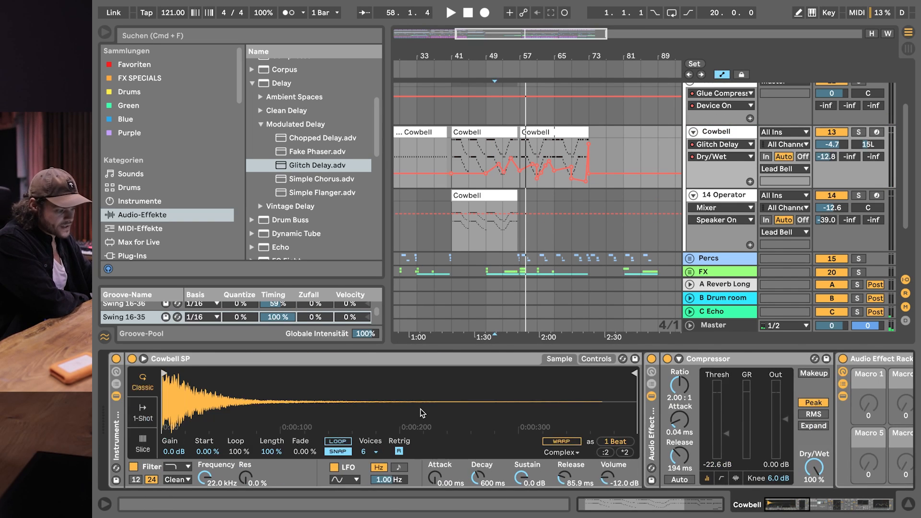
scroll(420, 408, right, 2)
click(396, 393)
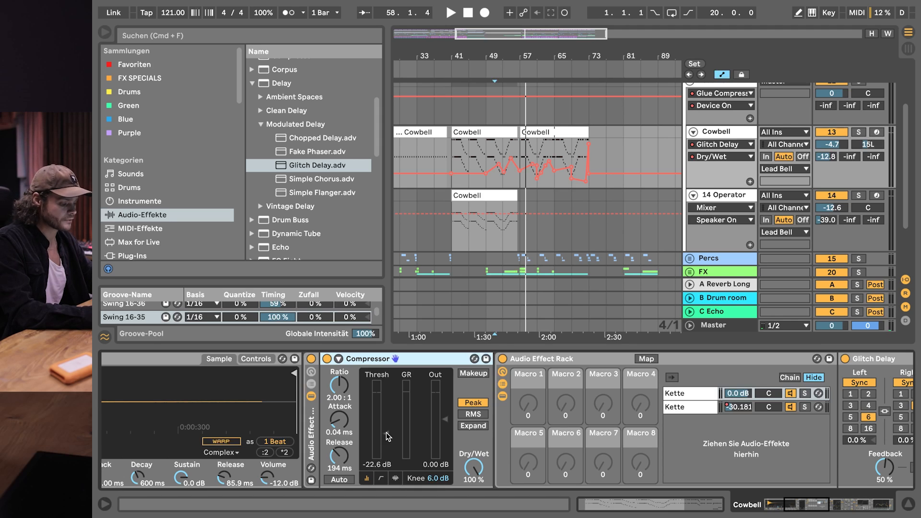
scroll(388, 437, right, 10)
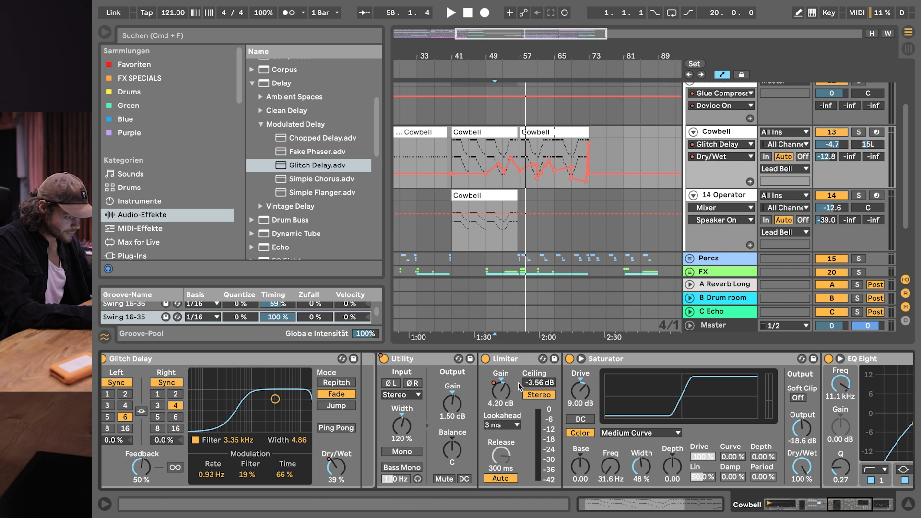
scroll(447, 399, right, 5)
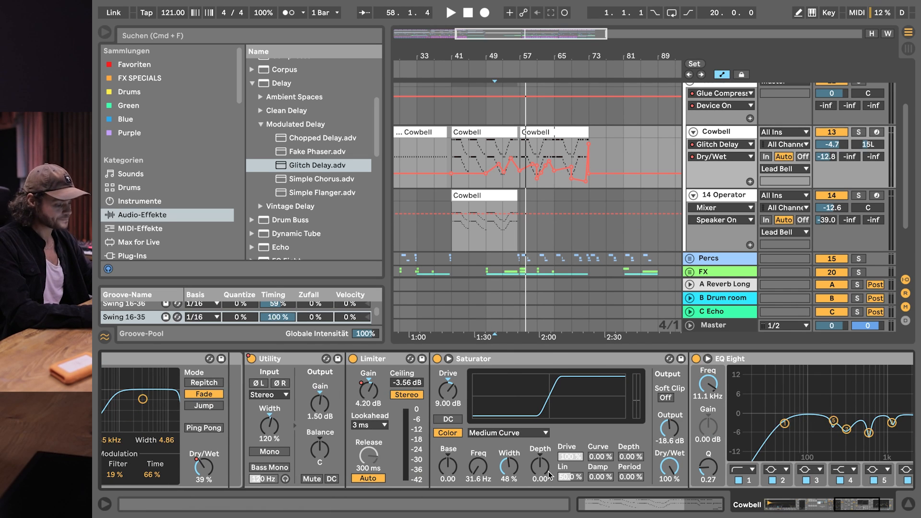
click(557, 359)
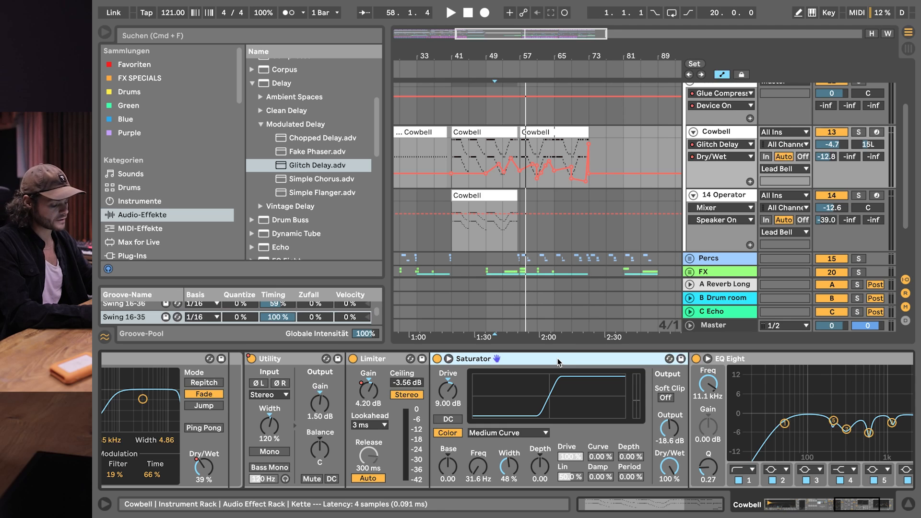
Solo the Cowbell track, audition its Saturator with Drive at 36 dB, and undo the Drive change.
click(859, 132)
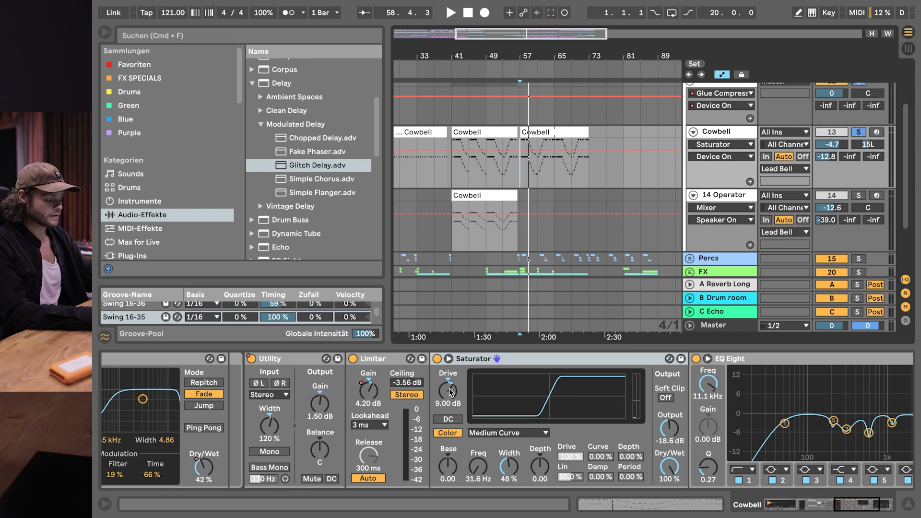
click(451, 392)
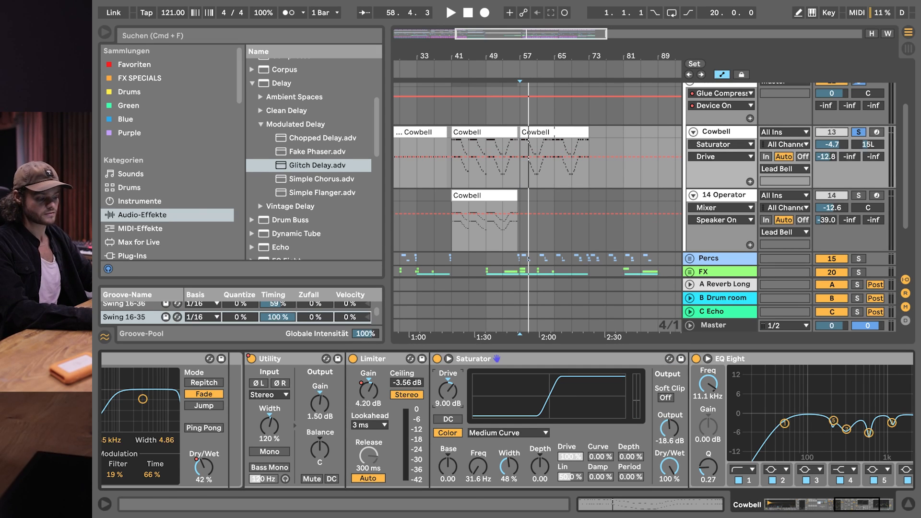
text(36)
key(Return)
key(space)
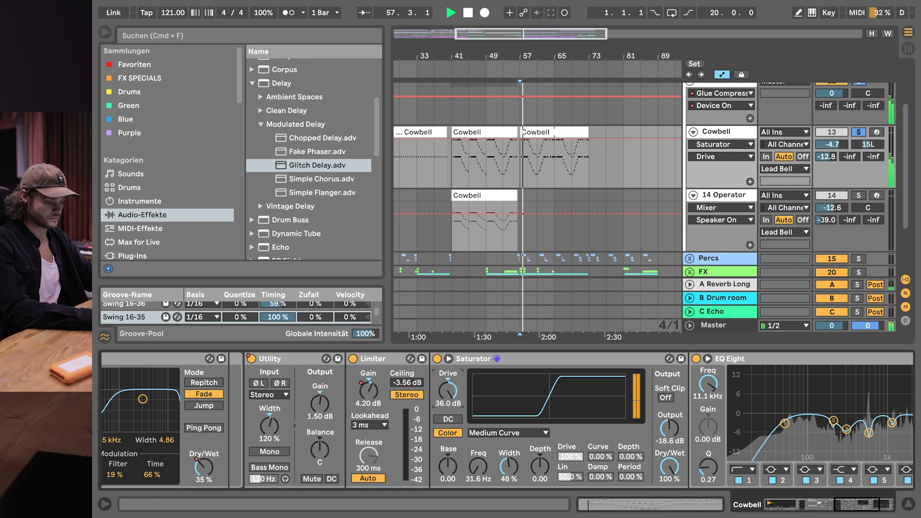
key(space)
key(super+z)
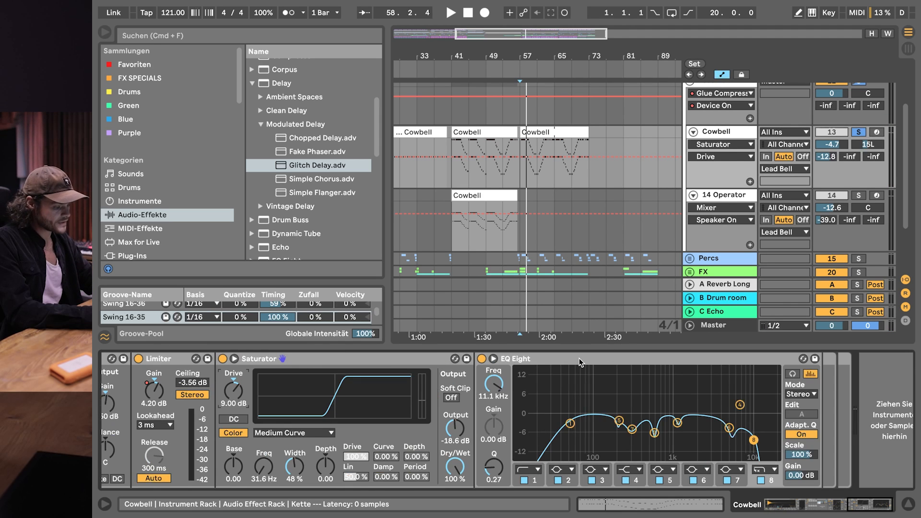
Examine the Cowbell track's EQ Eight, then play the unsoloed arrangement from bar 57.
click(579, 360)
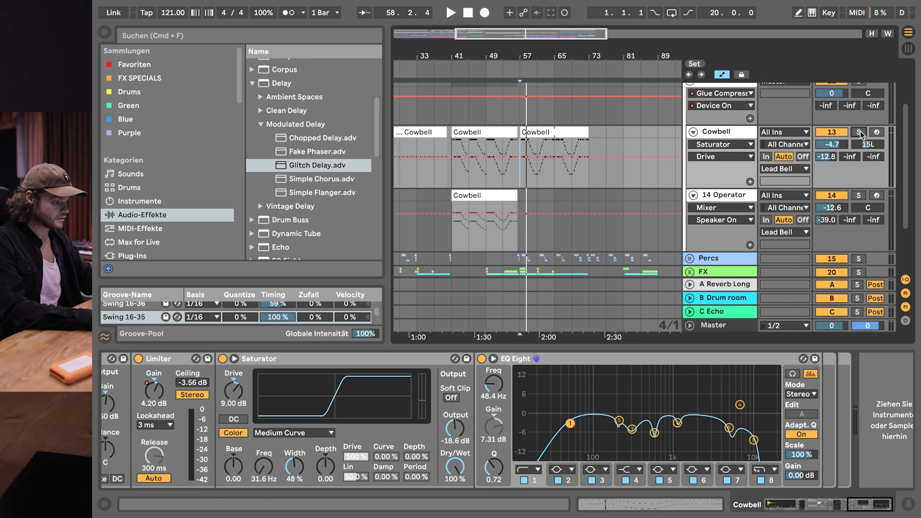
click(521, 185)
key(space)
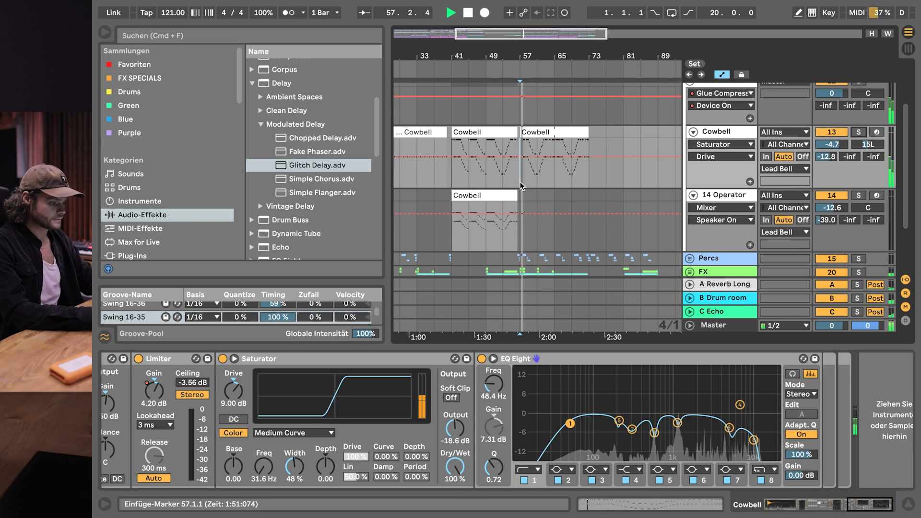
scroll(594, 140, down, 3)
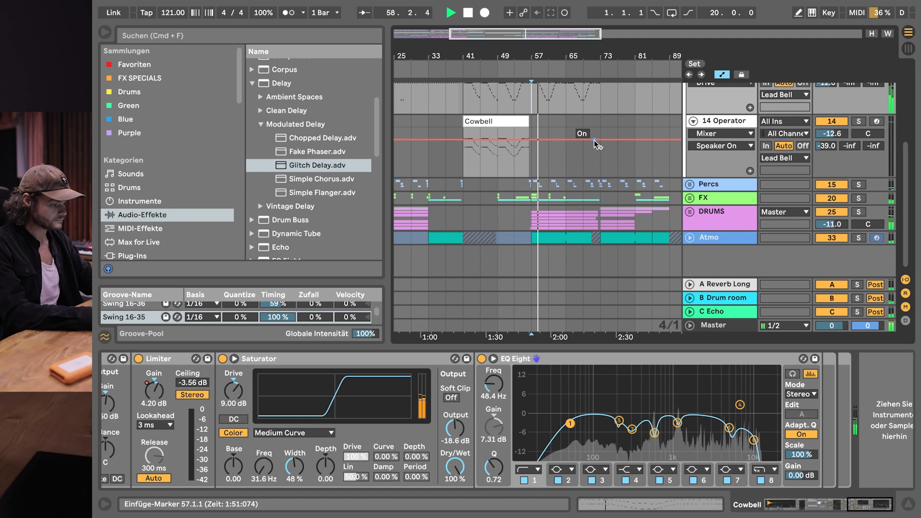
scroll(594, 141, up, 6)
Show the Master track's effect chain and narrow the browser to give the arrangement more room.
click(728, 326)
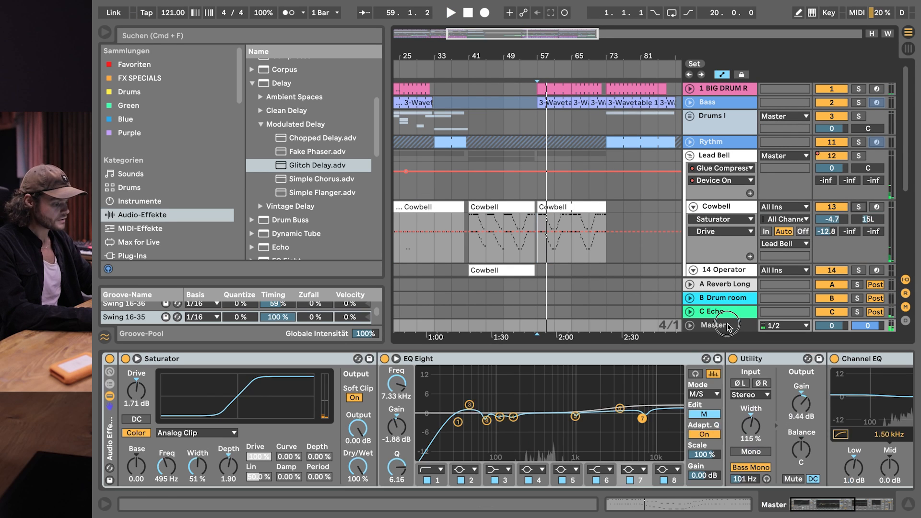
click(417, 430)
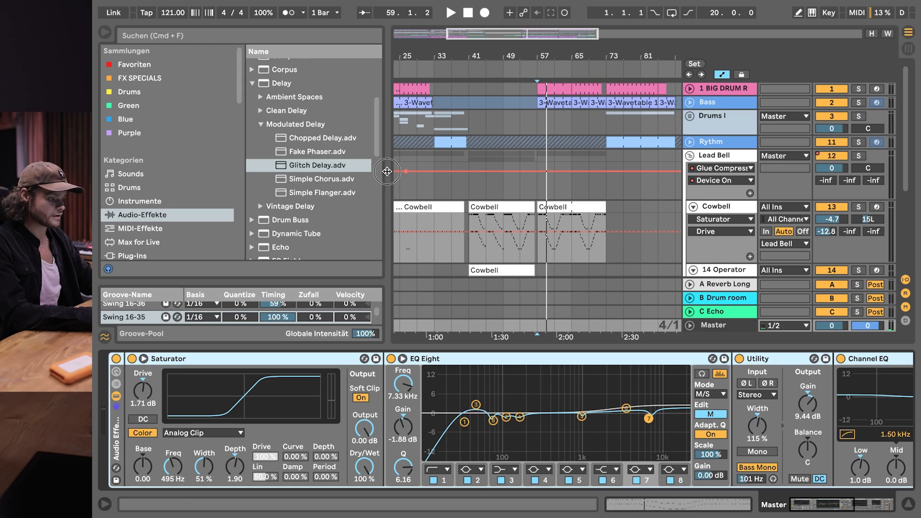
drag(387, 227, 289, 227)
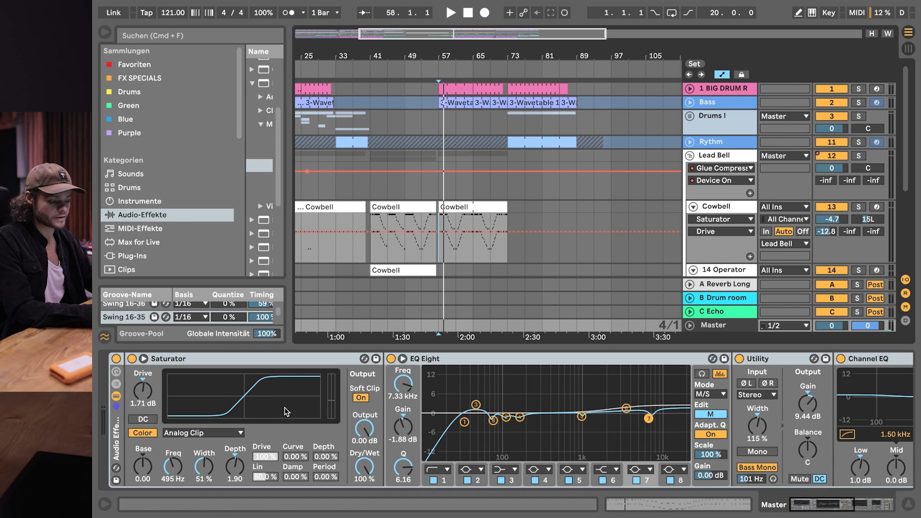
Examine the Master track's Saturator and EQ Eight, comparing the Mid and Side curves and keeping the EQ in M/S mode.
click(271, 362)
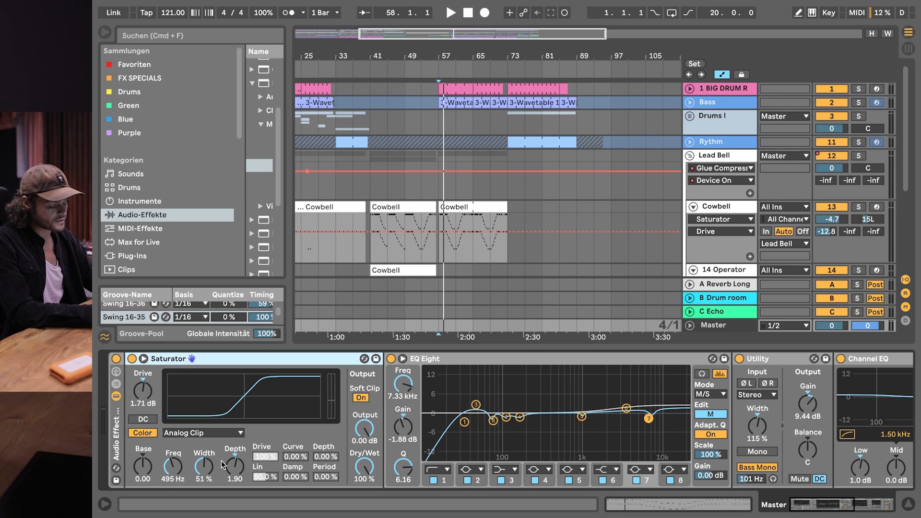
scroll(338, 403, right, 5)
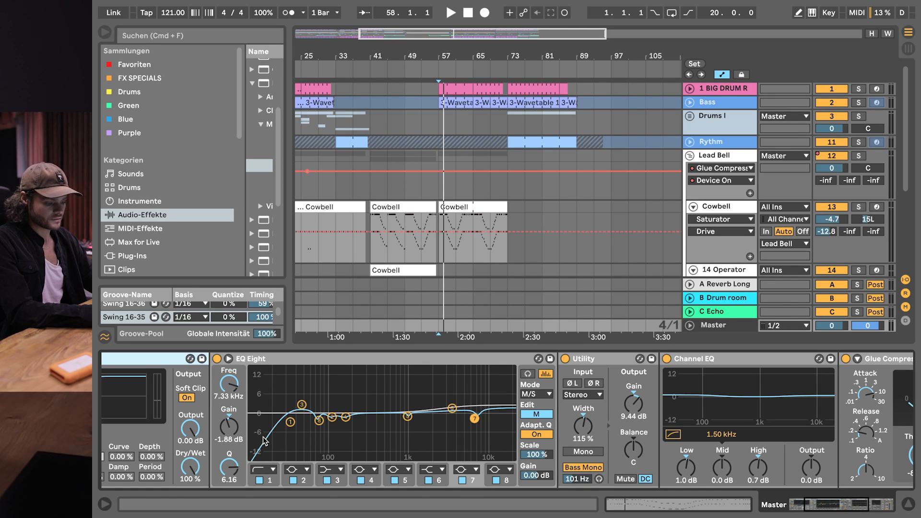
click(530, 416)
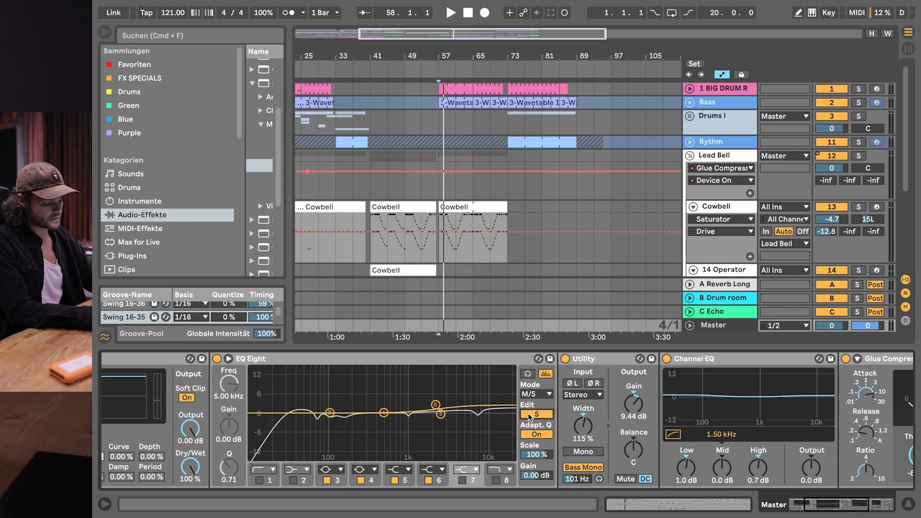
click(534, 394)
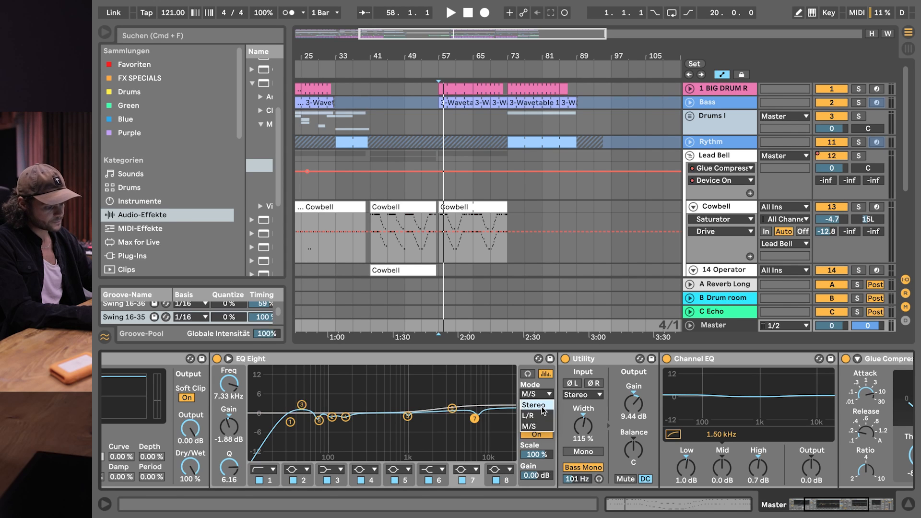
click(546, 426)
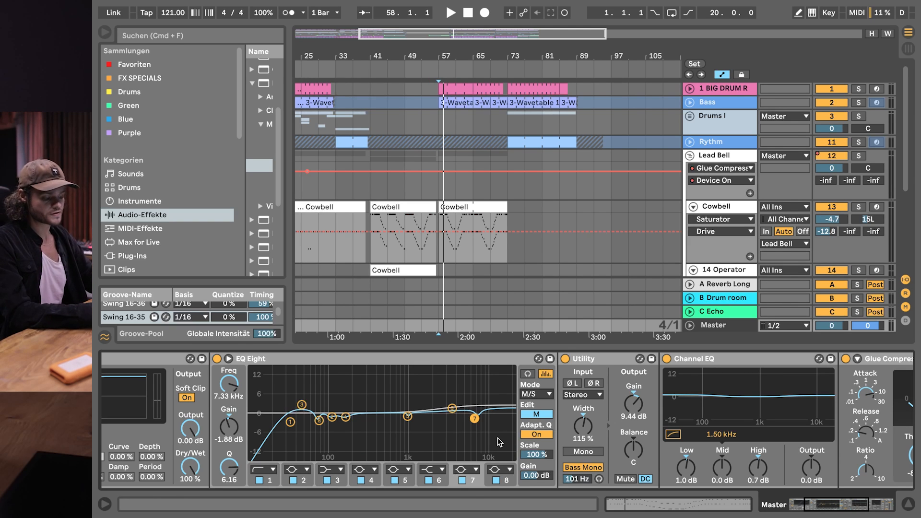
Inspect band 6 of the Master EQ Eight's Side curve, and set Mid band 4 to 186 Hz with -1.61 dB gain.
click(531, 416)
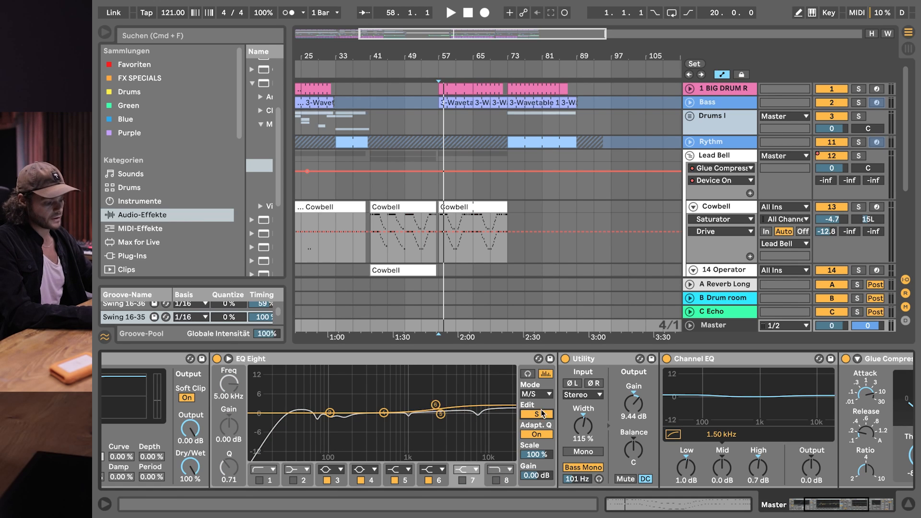
click(435, 406)
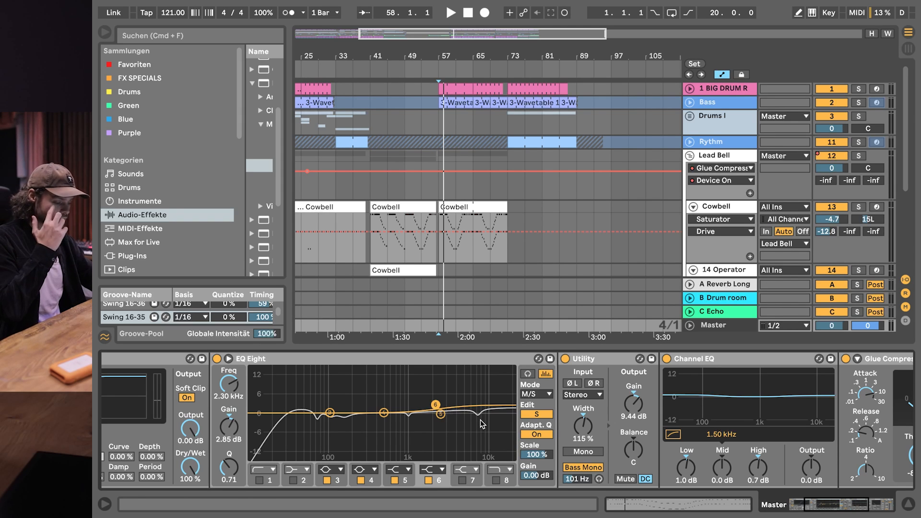
click(530, 416)
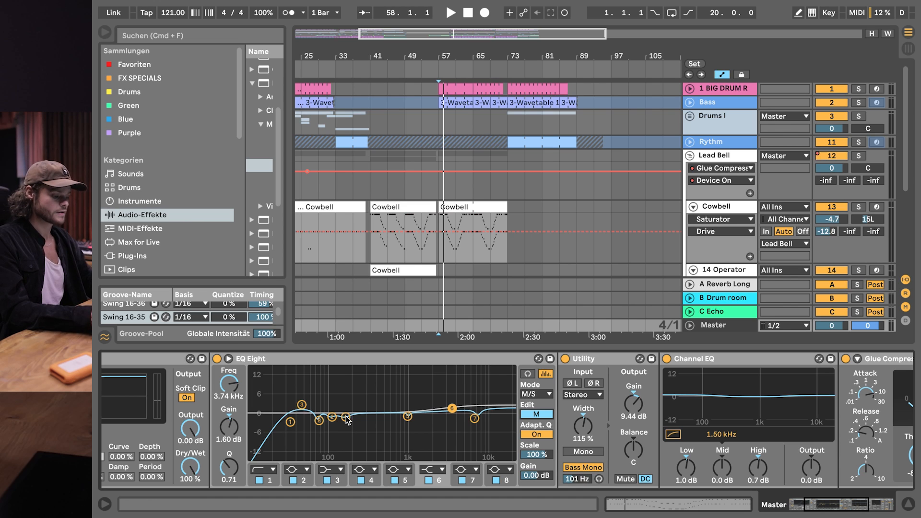
drag(346, 417, 350, 419)
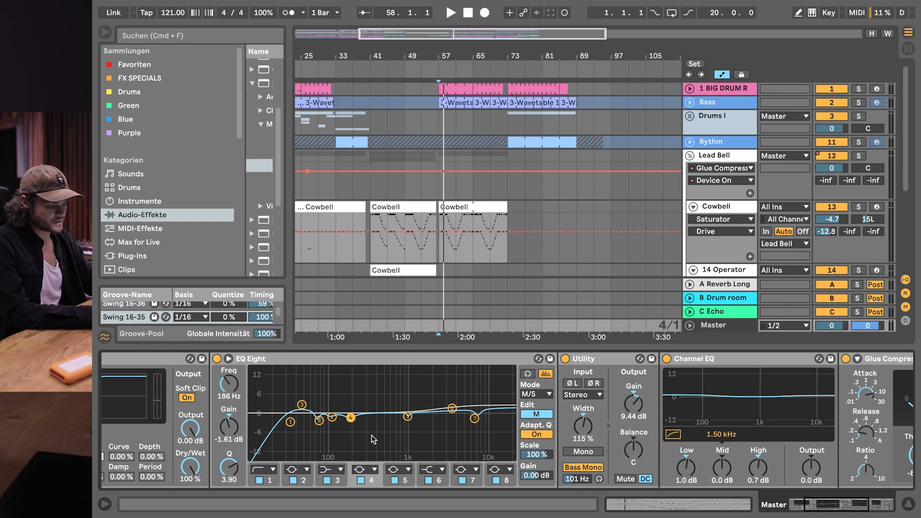
Examine the rest of the Master chain, from Utility and Channel EQ through the Glue Compressor to the Limiter.
scroll(357, 423, right, 5)
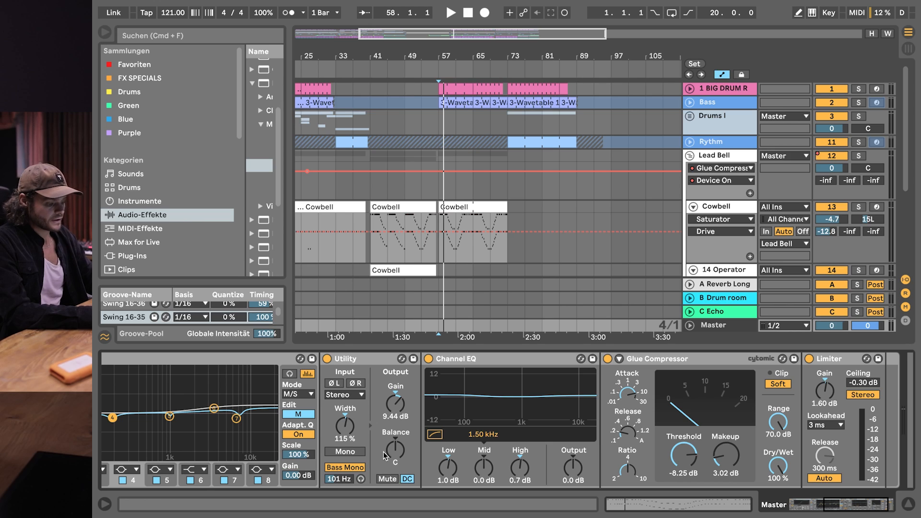
click(371, 361)
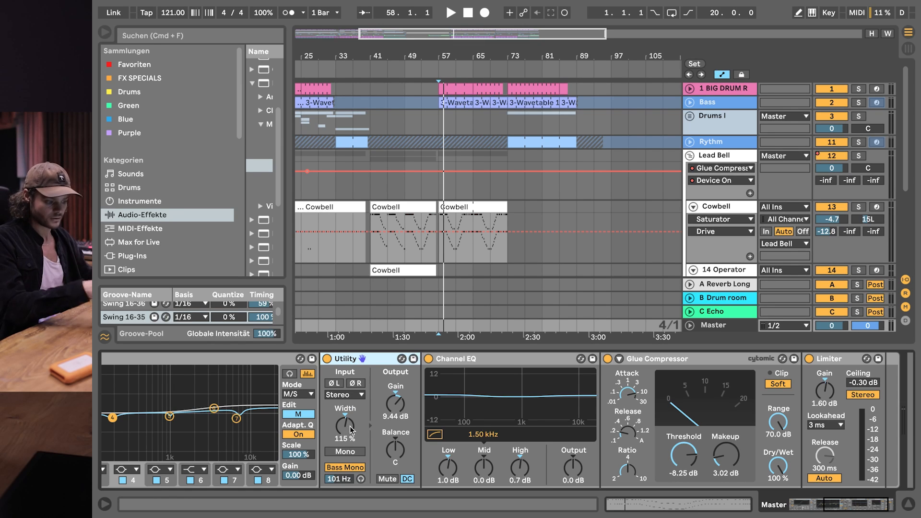
click(505, 365)
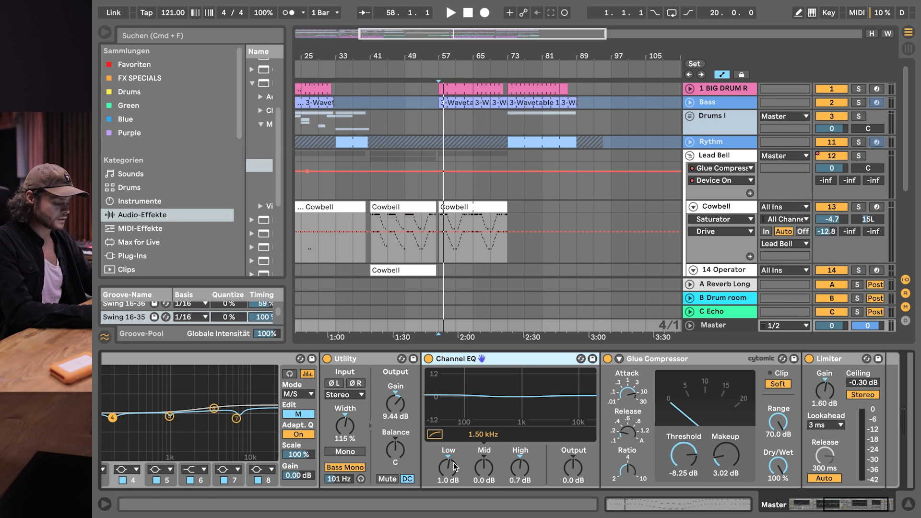
click(454, 462)
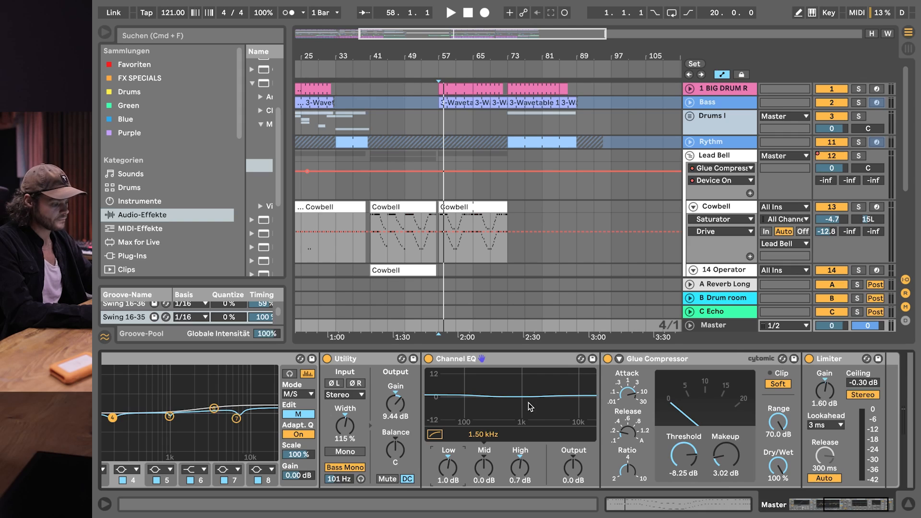
scroll(527, 408, right, 3)
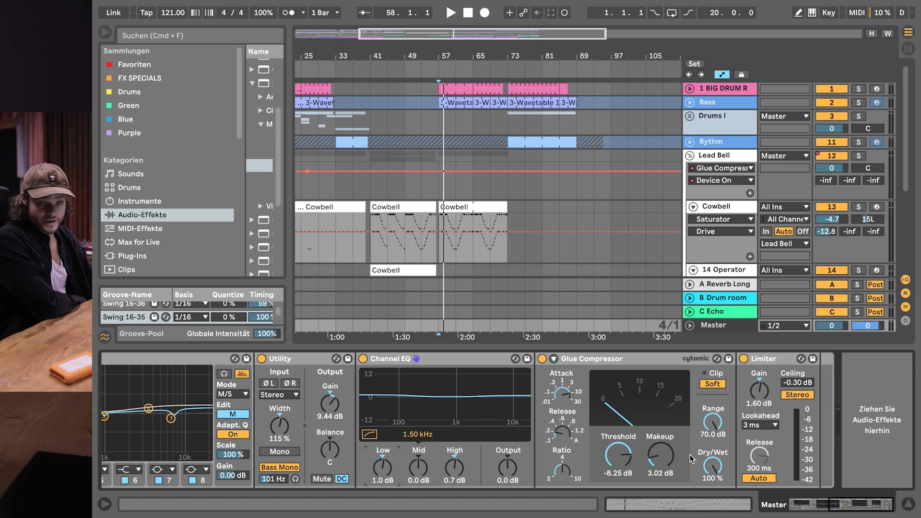
click(781, 357)
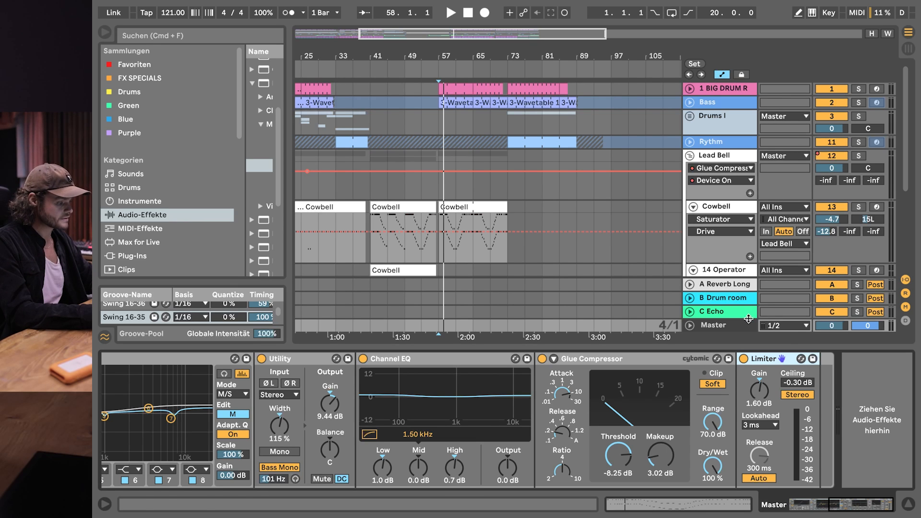
Collapse the Lead Bell group and play the arrangement from bar 19 to about bar 25.
click(690, 155)
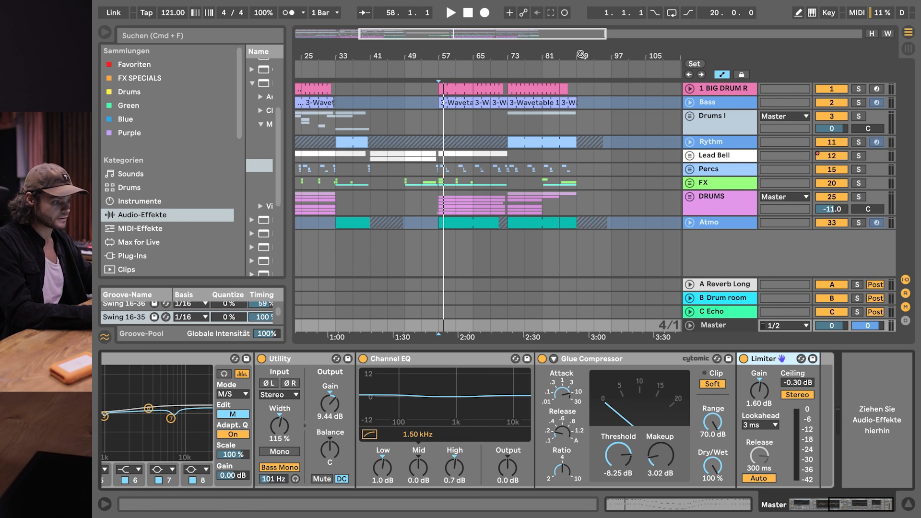
drag(580, 54, 581, 20)
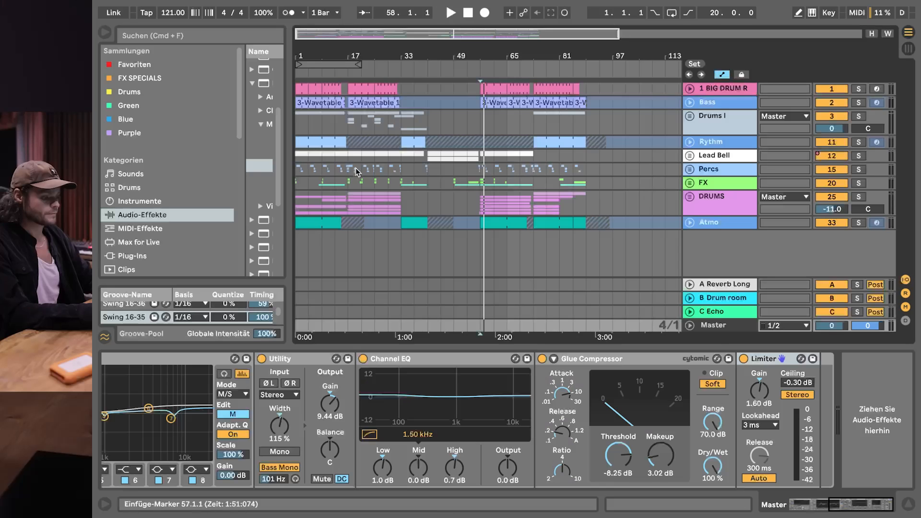
scroll(356, 171, up, 5)
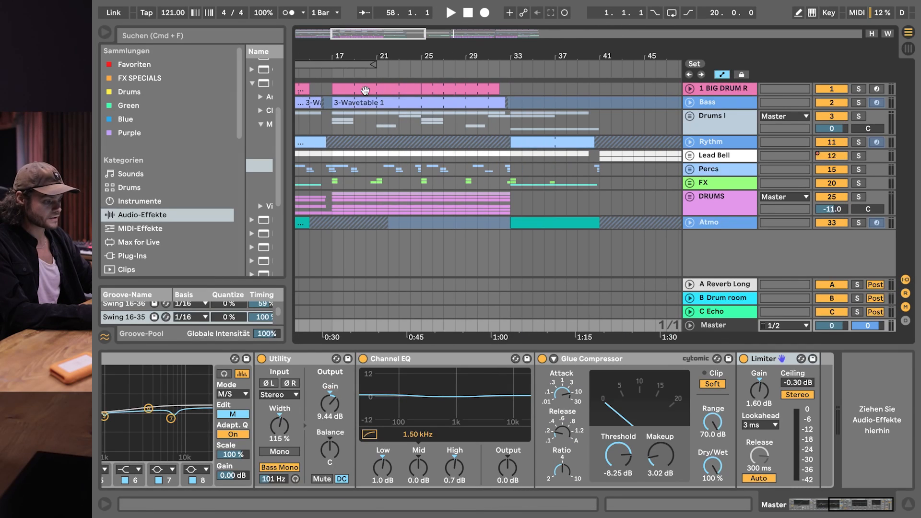
click(354, 163)
key(space)
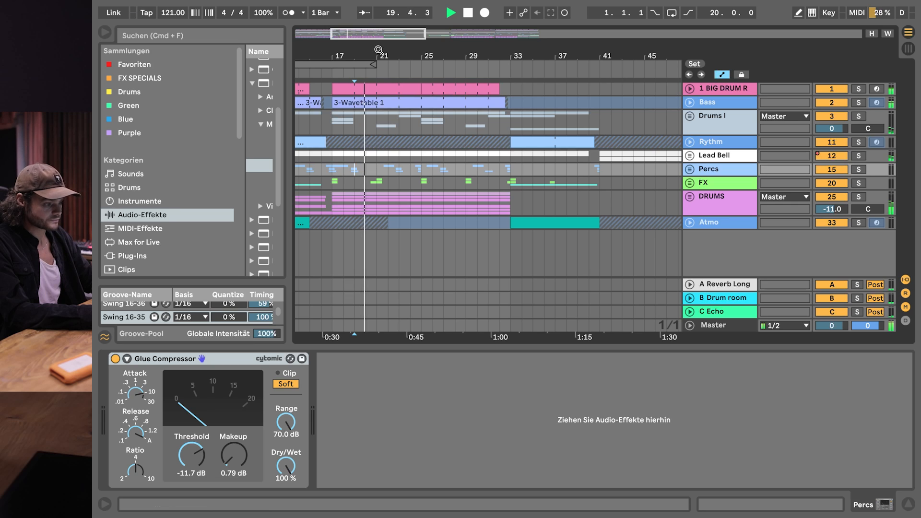
scroll(371, 168, up, 3)
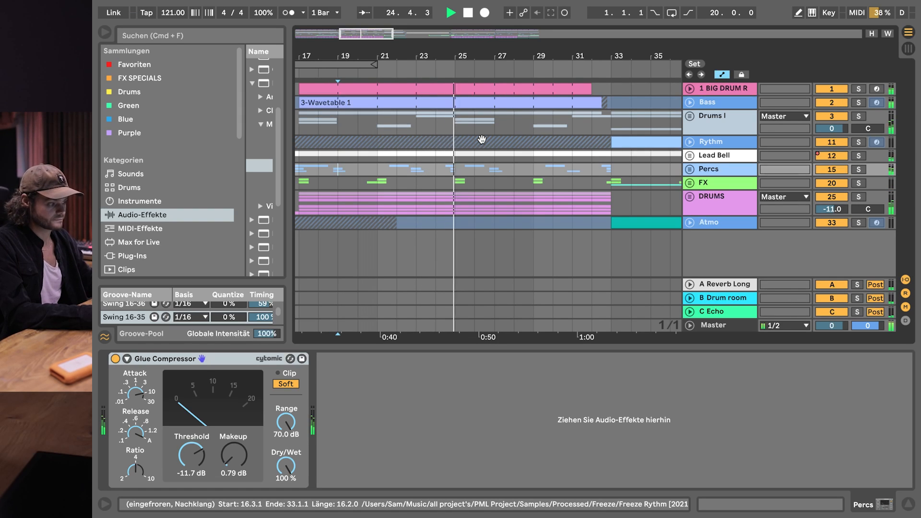
key(space)
Expand the DRUMS group and look through its tracks and the FX group's tracks across the arrangement.
drag(502, 56, 389, 56)
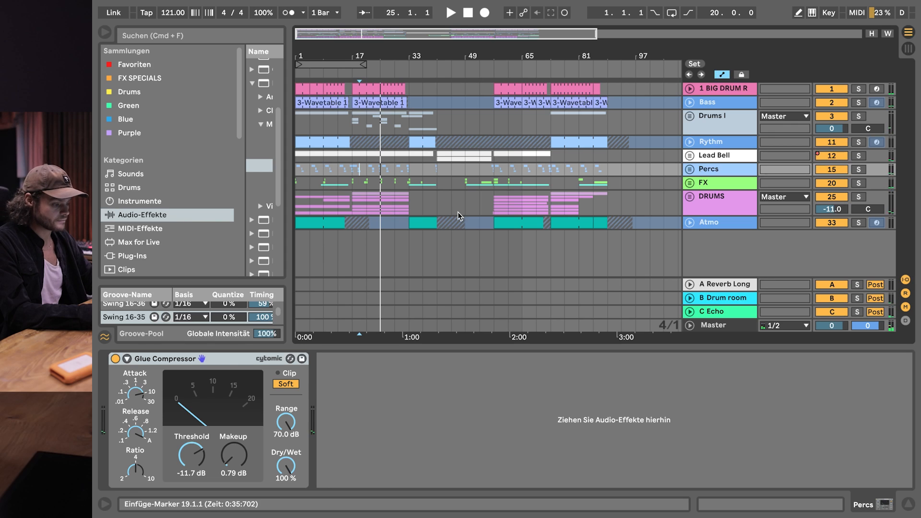
click(690, 196)
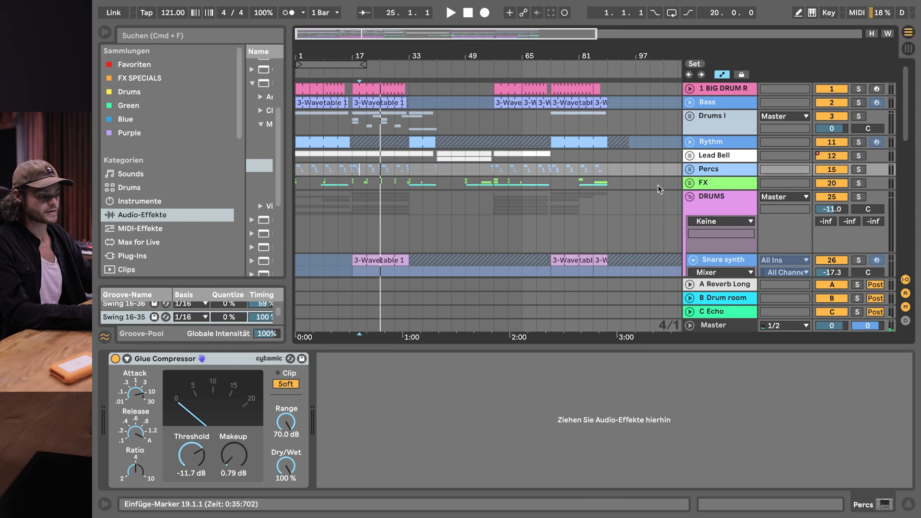
scroll(657, 185, down, 10)
drag(296, 52, 297, 67)
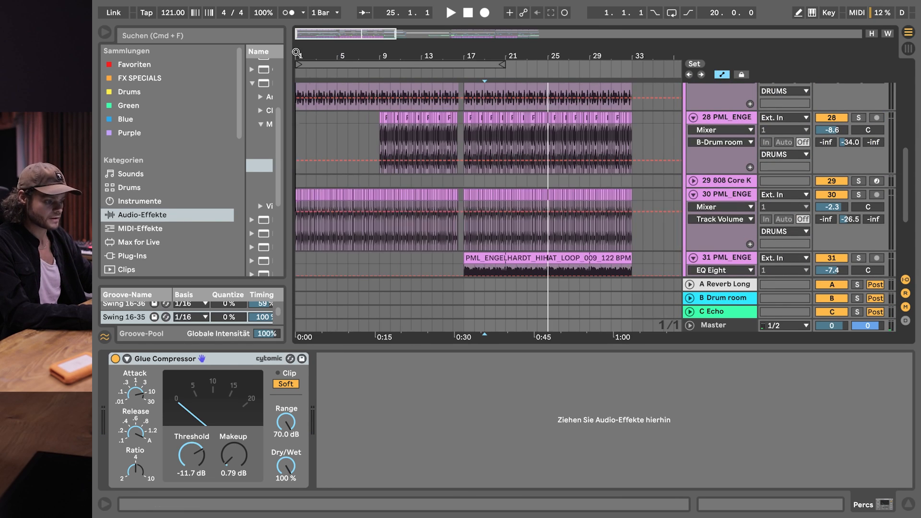
scroll(658, 181, down, 15)
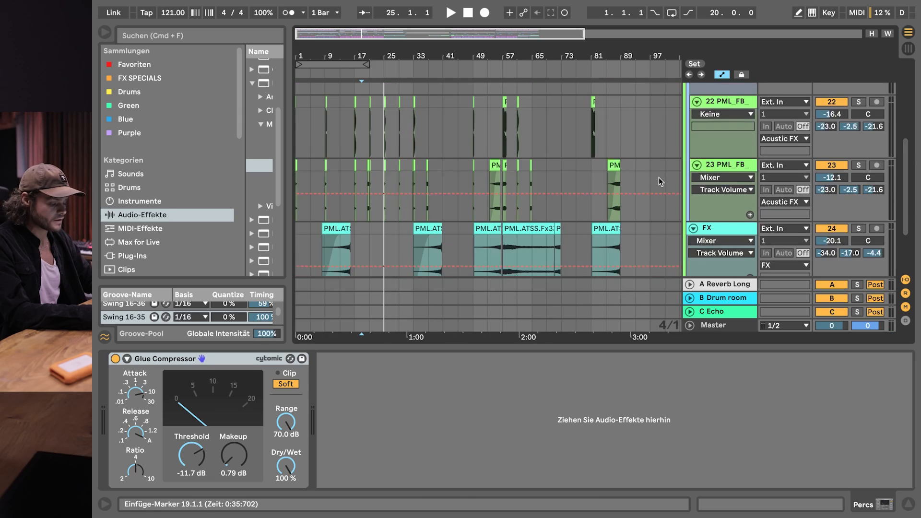